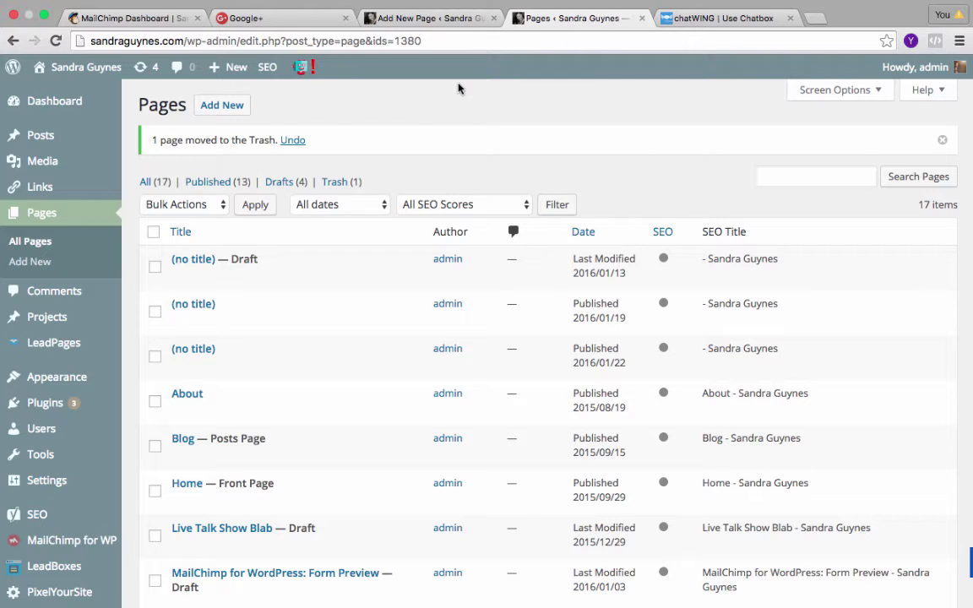
Restore the trashed page, then start a new page titled 'WEBINAR TEST PAGE'.
left_click(291, 141)
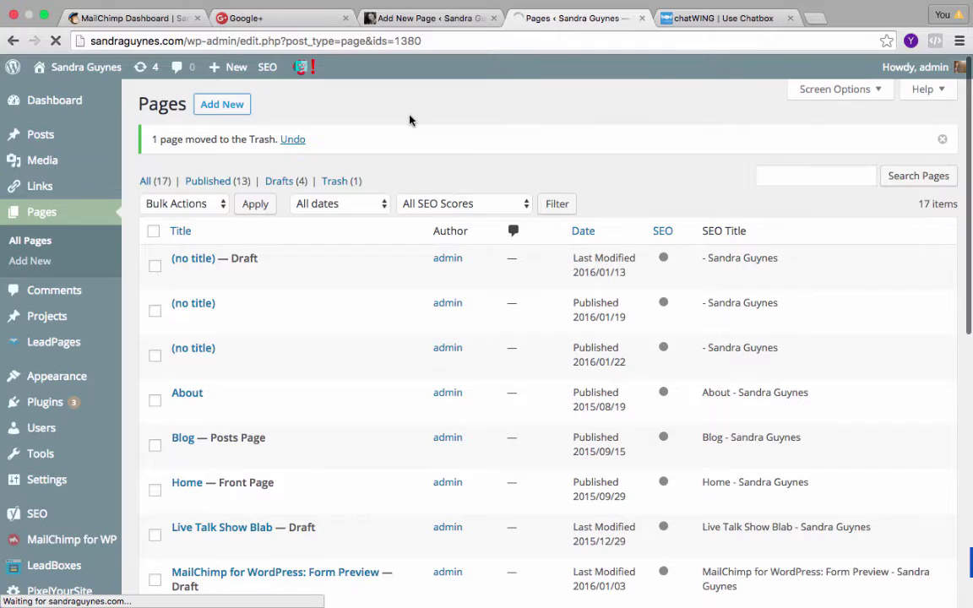
left_click(237, 103)
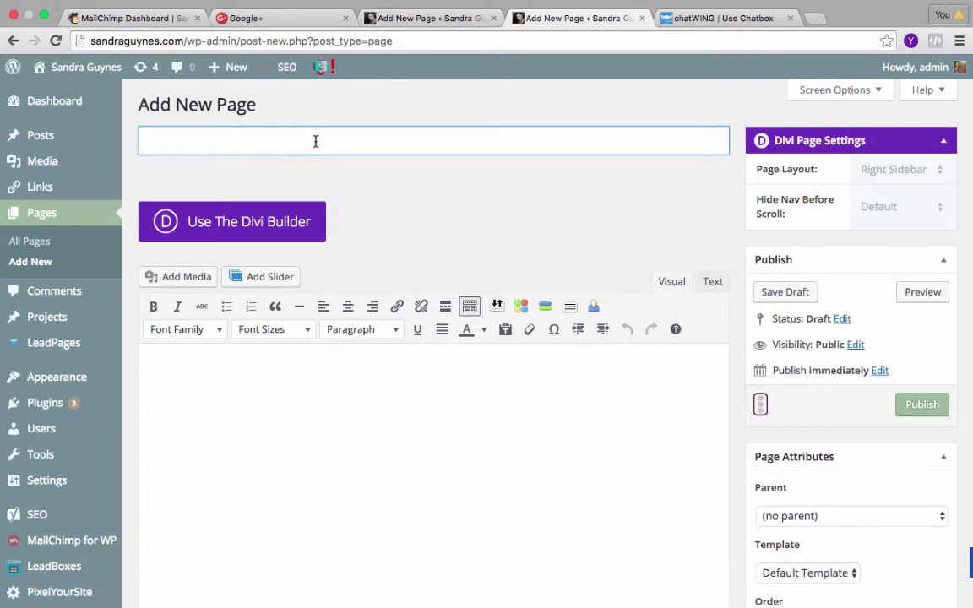
type("WEBINART")
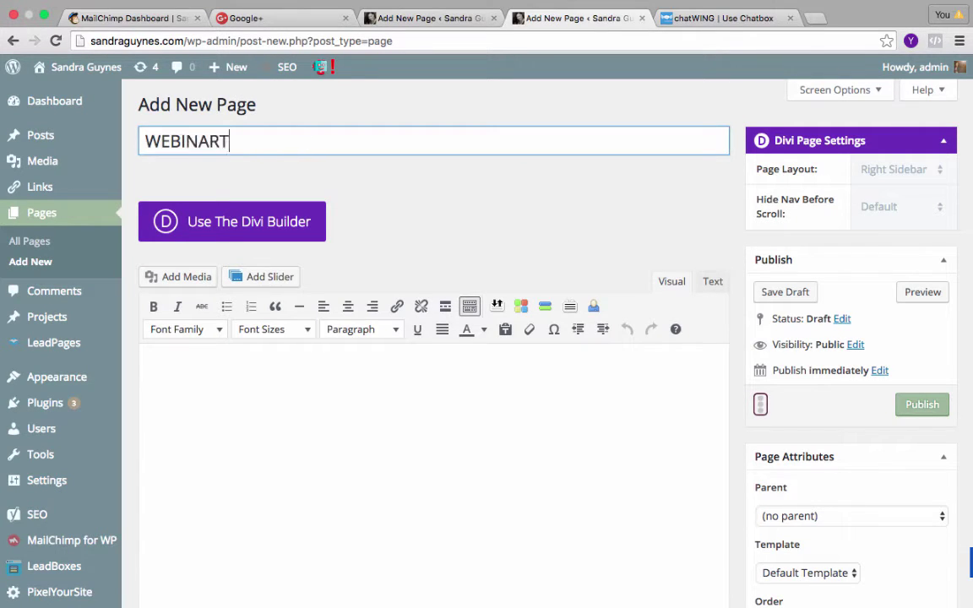
key("BackSpace")
type("TEST PAGE")
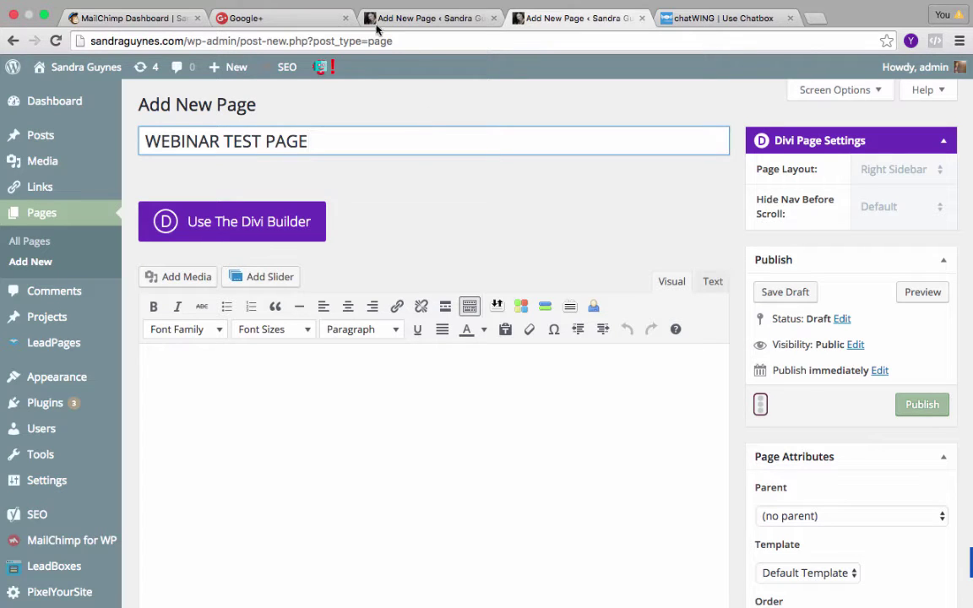
In the Google+ tab, load plus.google.com.
left_click(294, 27)
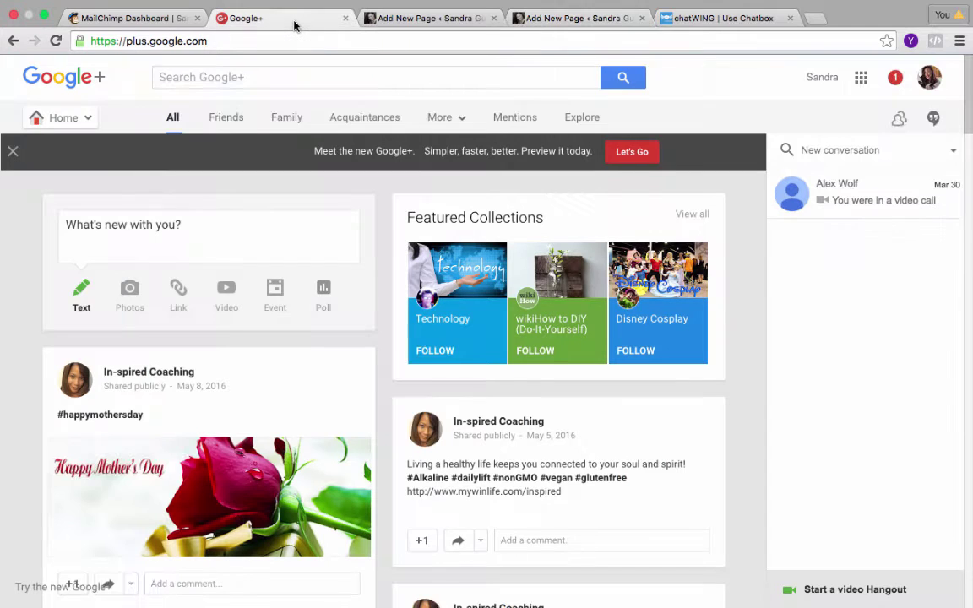
left_click(251, 45)
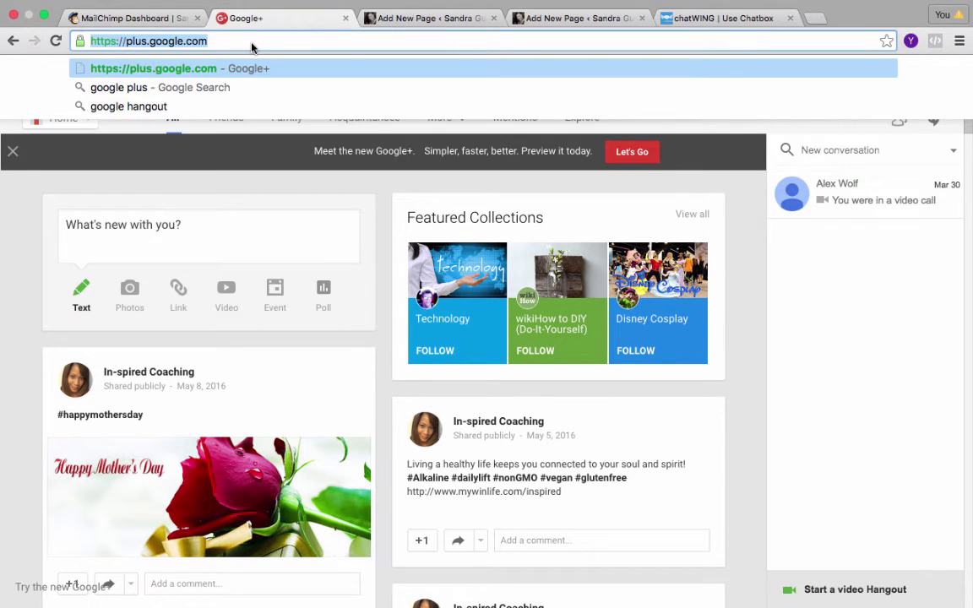
type("plus.goolg.")
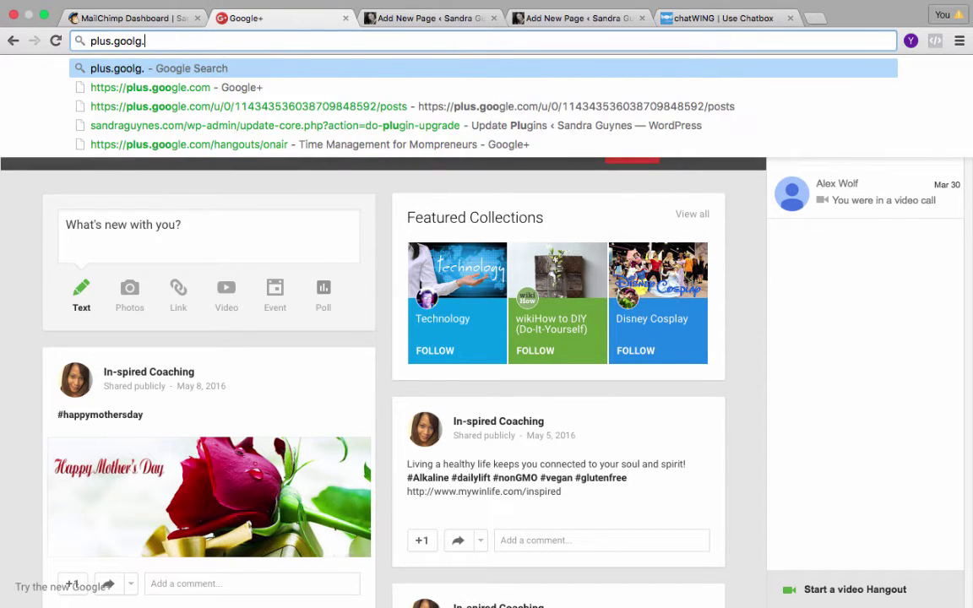
key("BackSpace")
key("BackSpace")
key("BackSpace")
type("g")
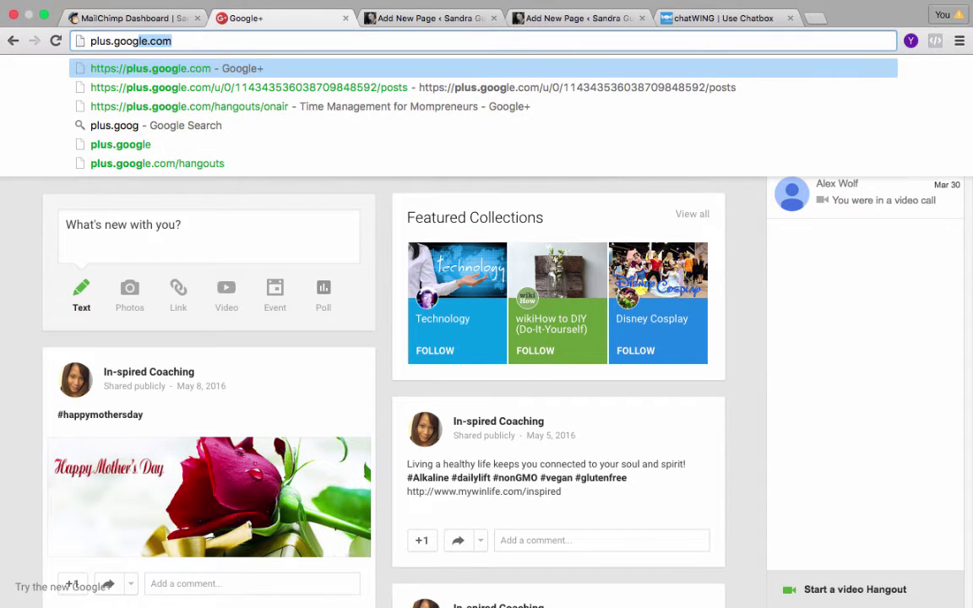
key("Return")
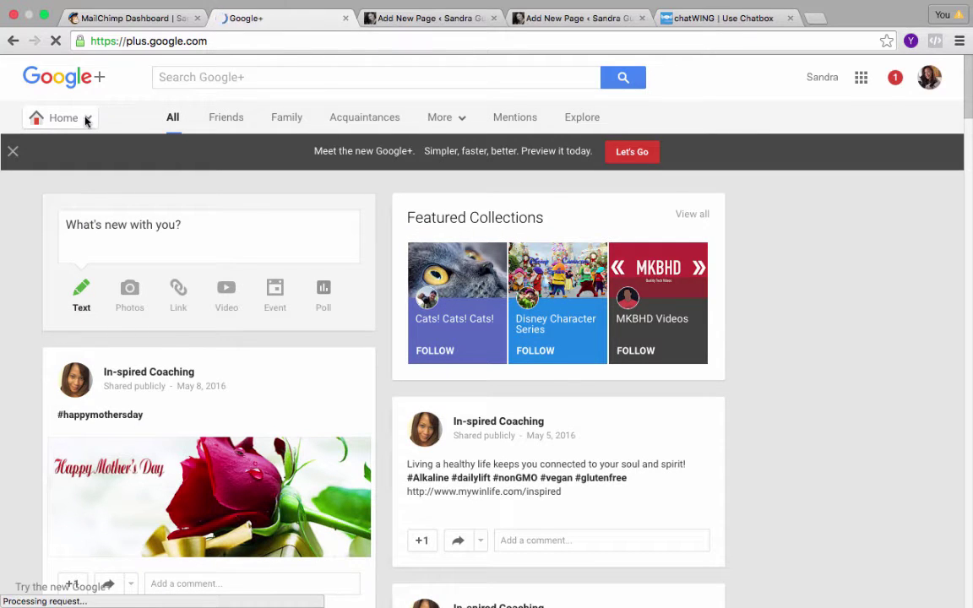
Navigate from the Google+ section list to the Hangouts page.
left_click(85, 121)
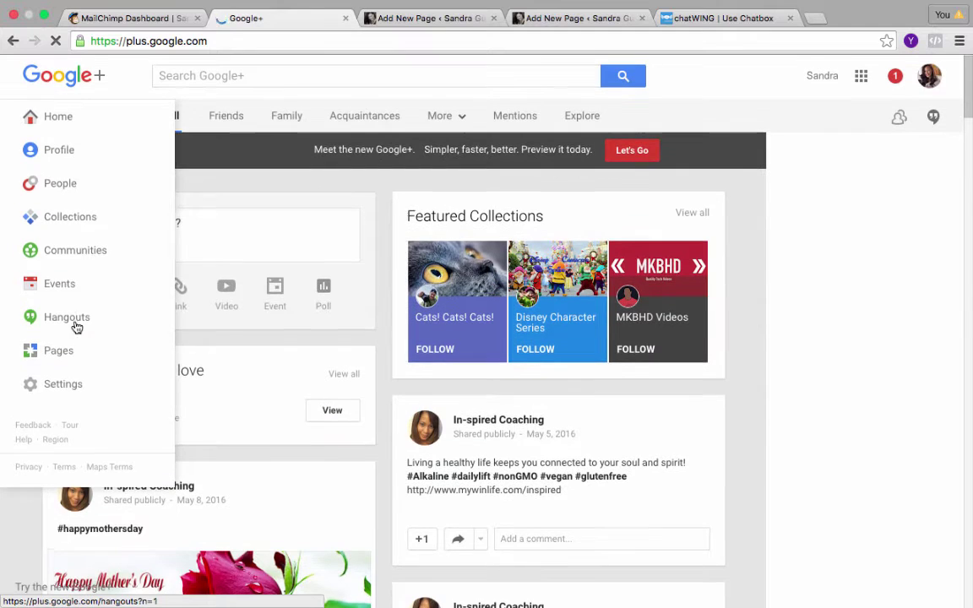
left_click(76, 327)
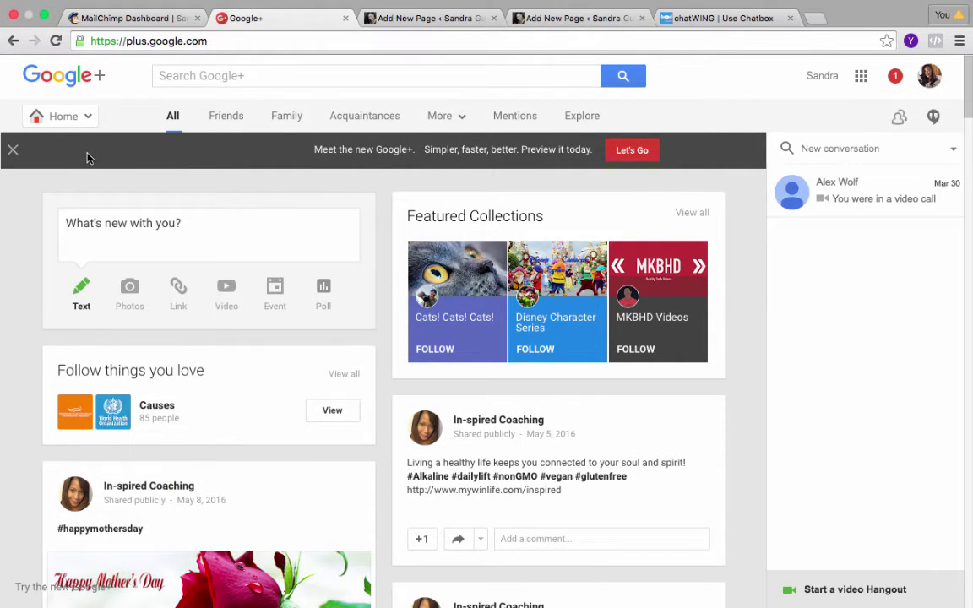
mouse_move(87, 122)
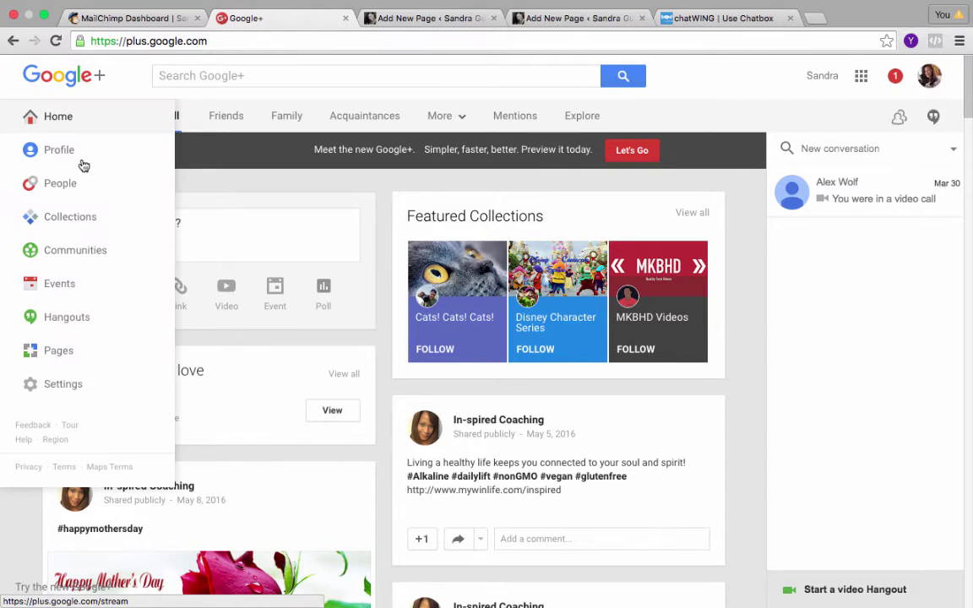
scroll(77, 325, "down", 1)
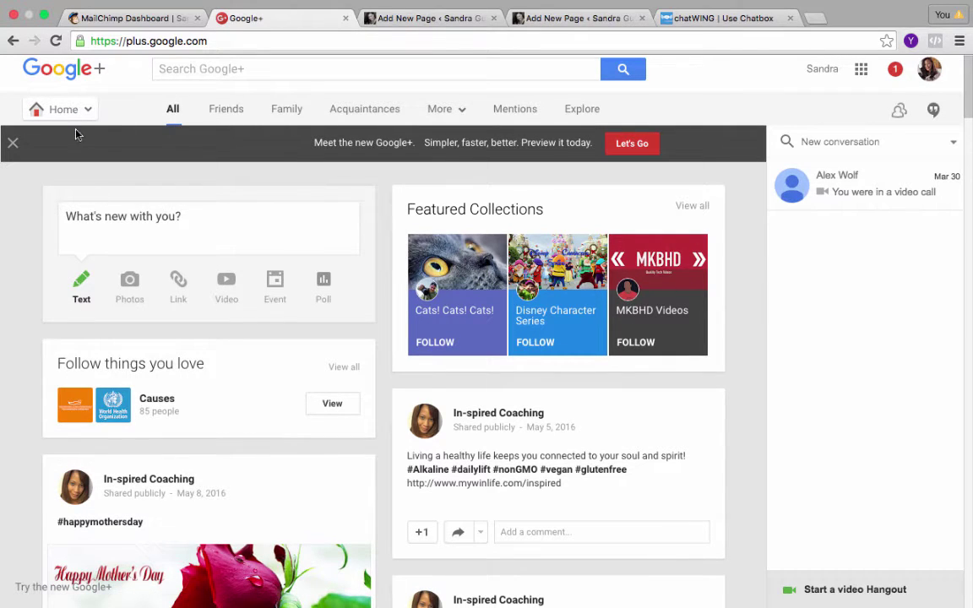
scroll(63, 304, "down", 1)
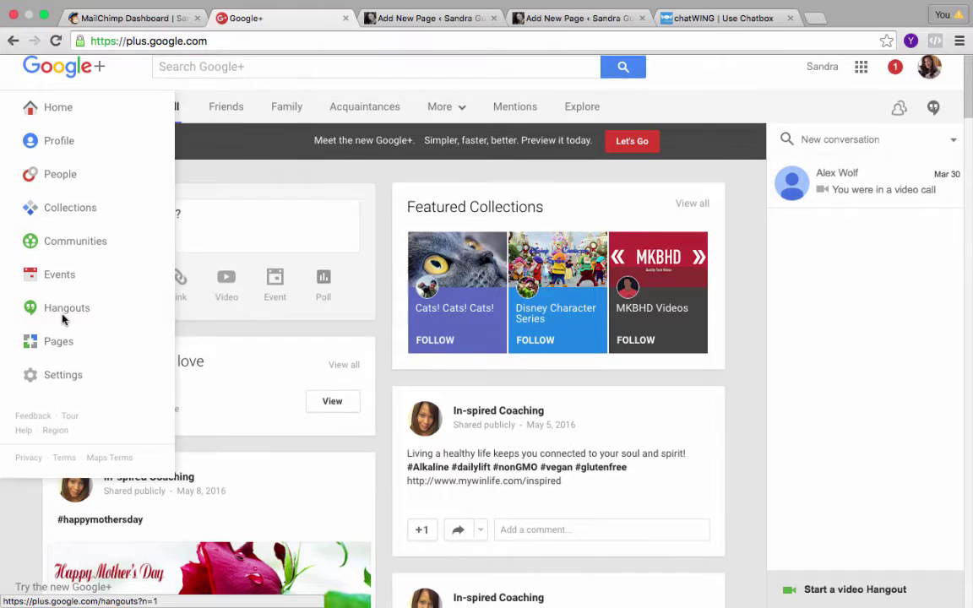
left_click(64, 319)
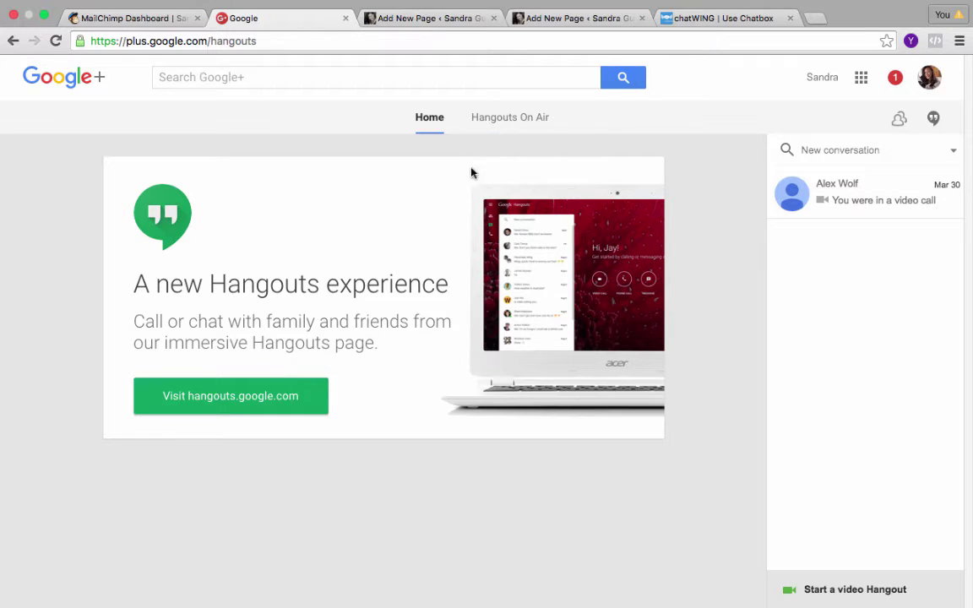
Open the Hangouts On Air tab and start creating a new Hangout On Air.
left_click(509, 124)
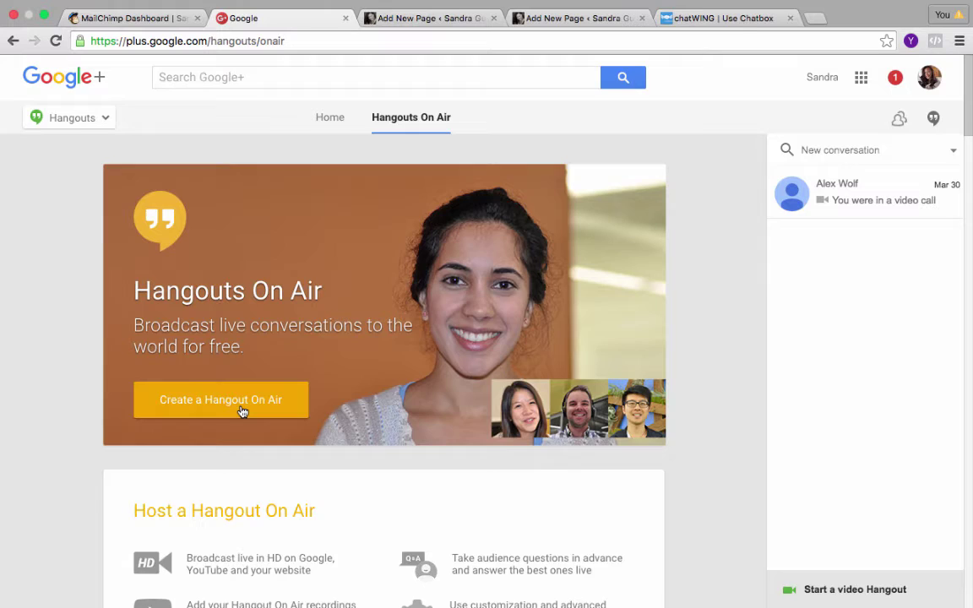
left_click(242, 411)
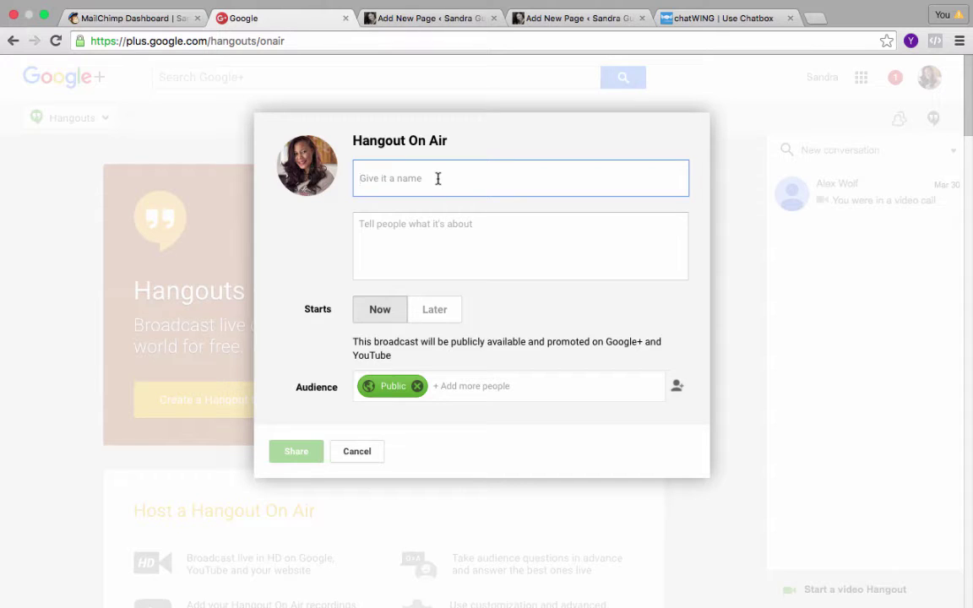
Name the Hangout On Air 'MasterClass Test Webinar'.
type("WEBI")
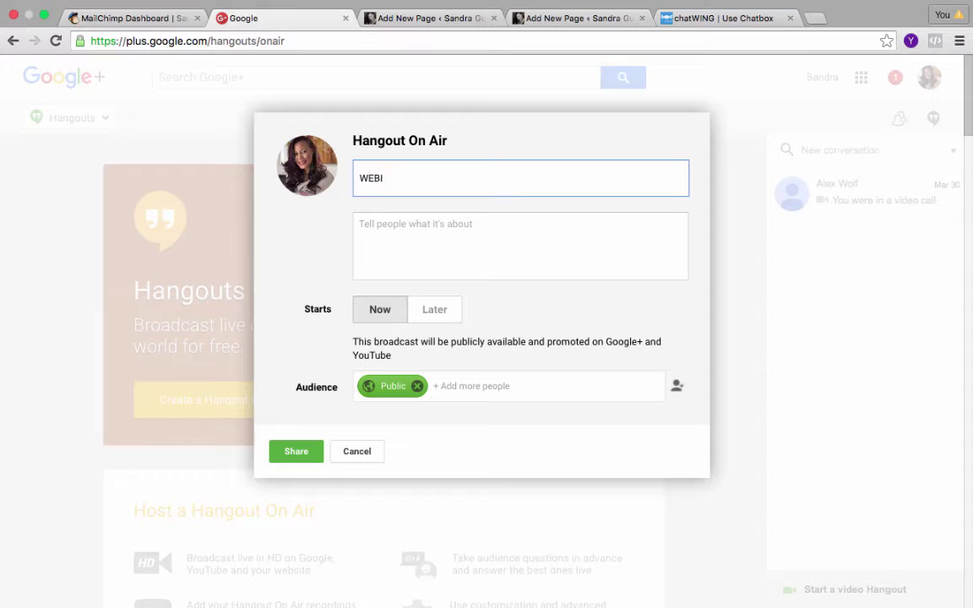
key("BackSpace")
type("MasterClass Test Wiht")
key("BackSpace")
key("BackSpace")
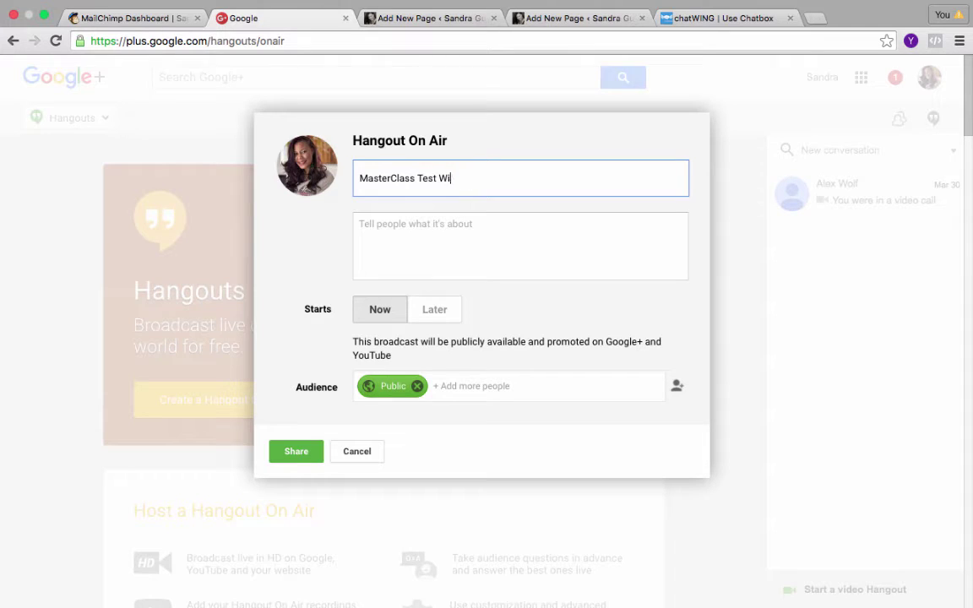
type("binar")
Add the description 'Amazing course filled with info you need.'.
left_click(432, 239)
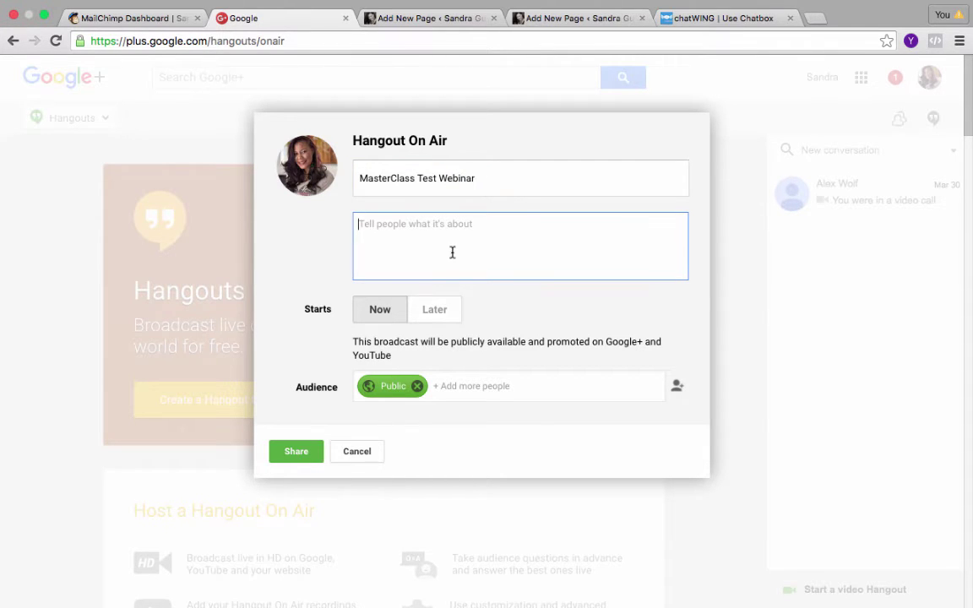
type("Amazi")
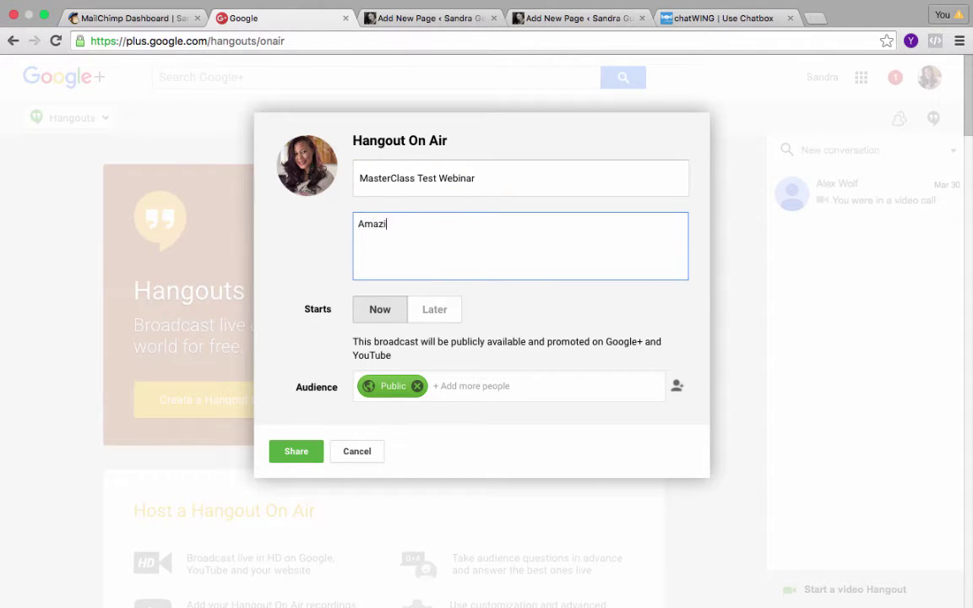
type("ng course filled with info yo")
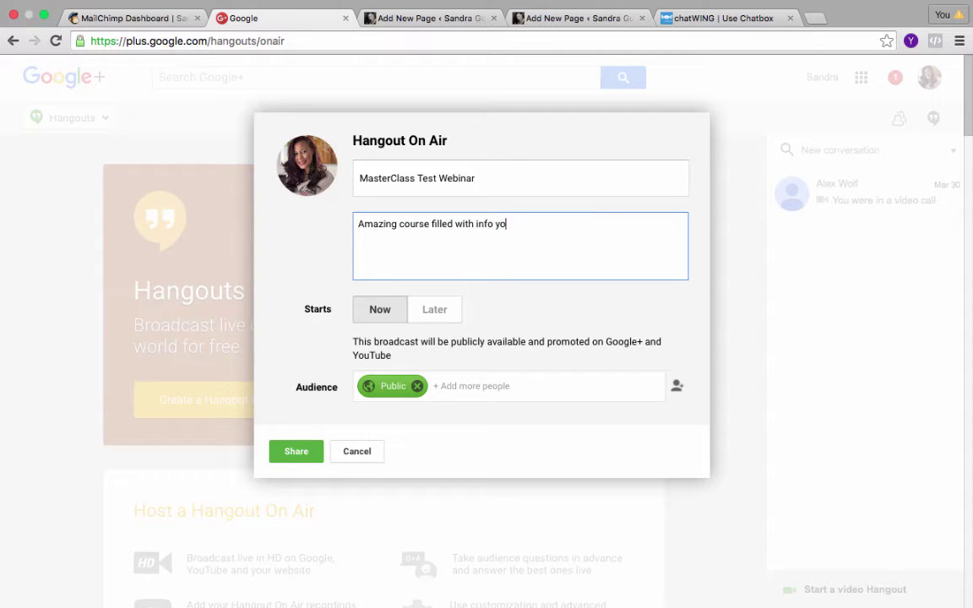
type("u neeed")
key("BackSpace")
type(".")
left_click(443, 323)
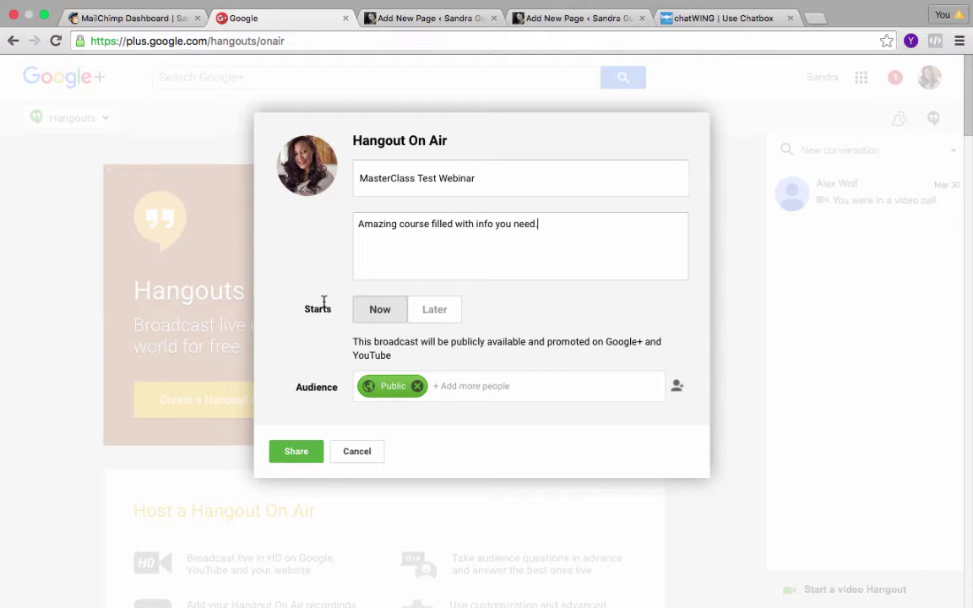
Choose Later, set the start date to May 18, 2016, and the duration to 2:00.
left_click(433, 319)
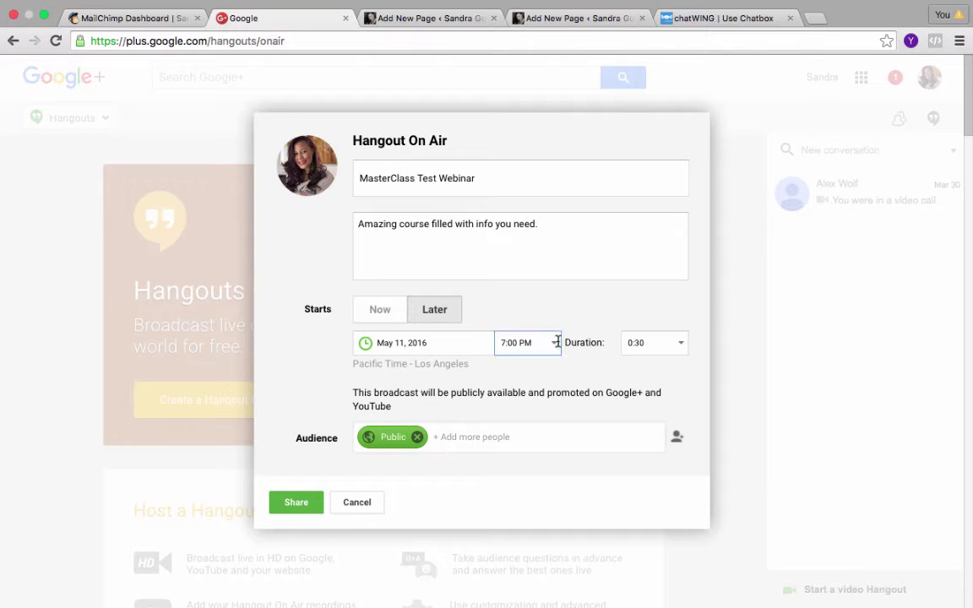
left_click(478, 343)
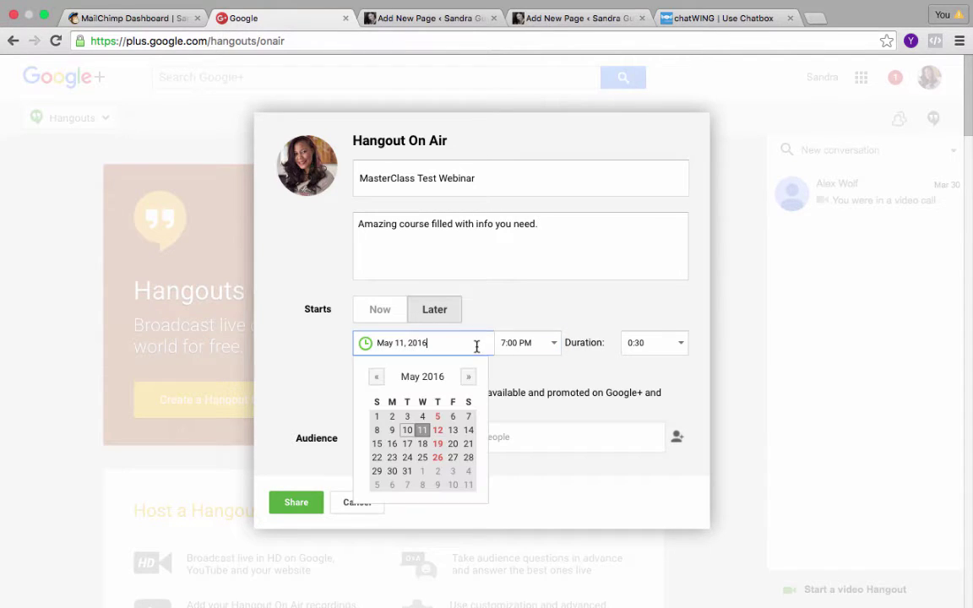
left_click(422, 443)
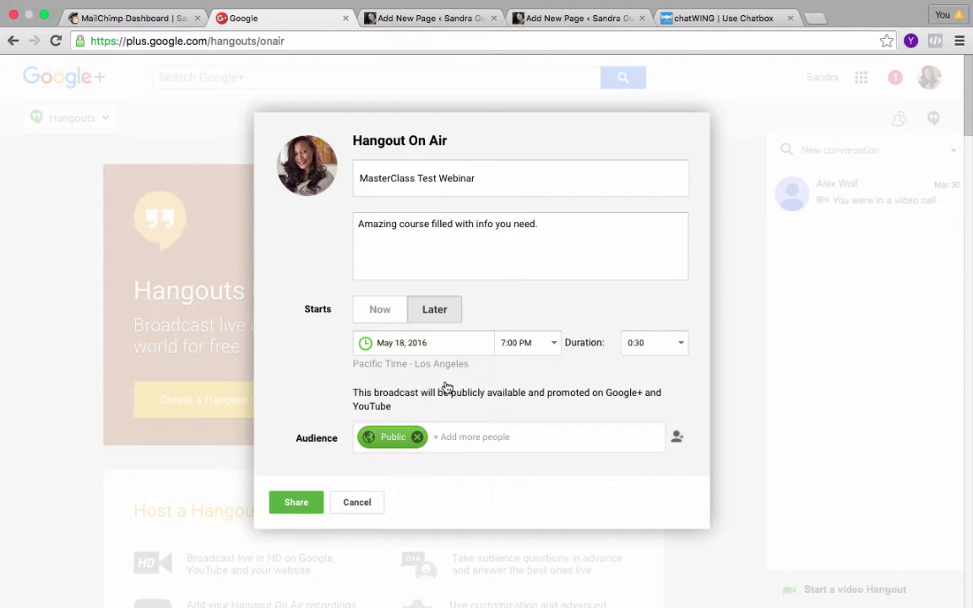
scroll(414, 345, "down", 1)
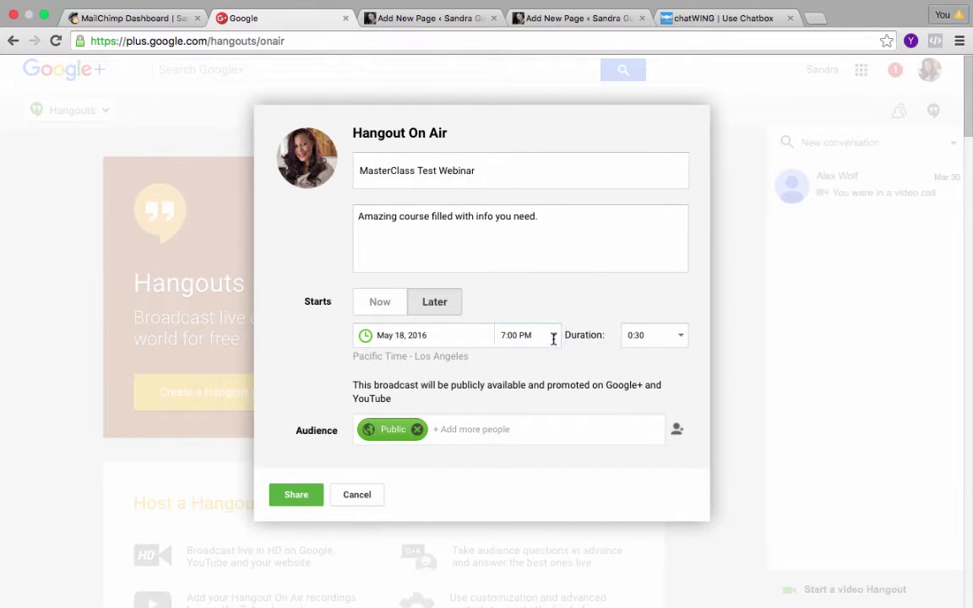
left_click(682, 337)
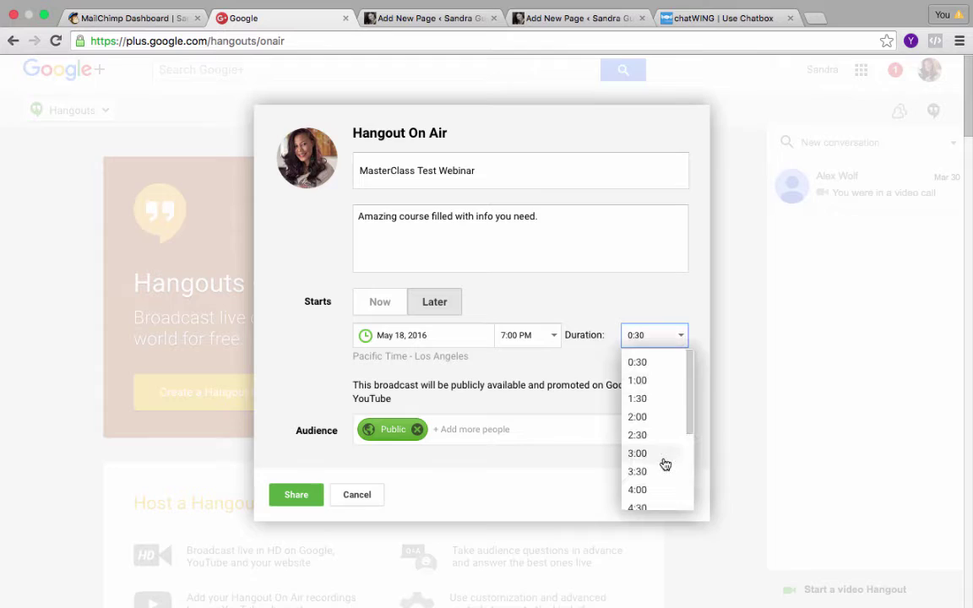
left_click(645, 420)
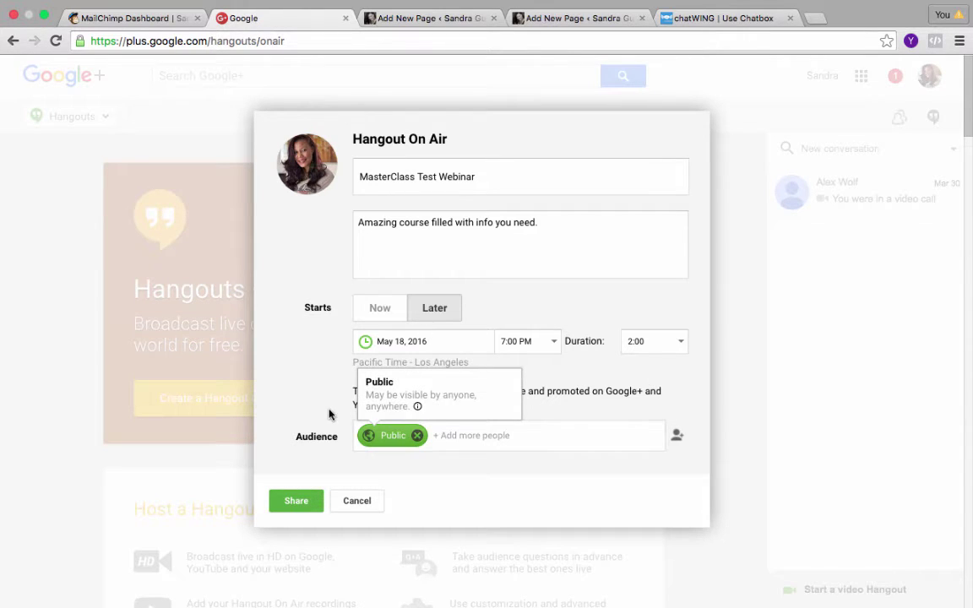
Remove the Public audience and invite the contact by their e-mail address.
scroll(330, 410, "down", 2)
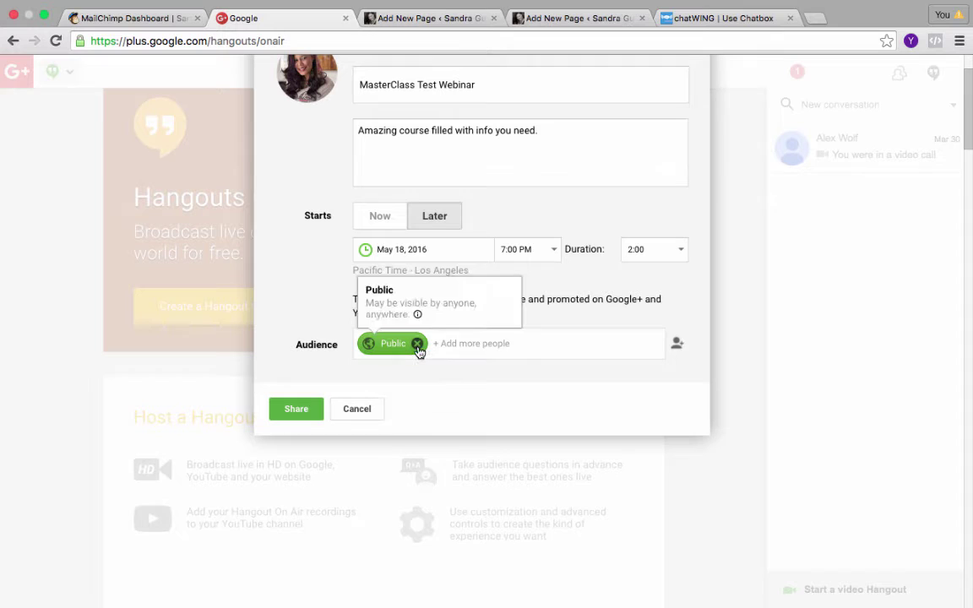
scroll(418, 348, "up", 1)
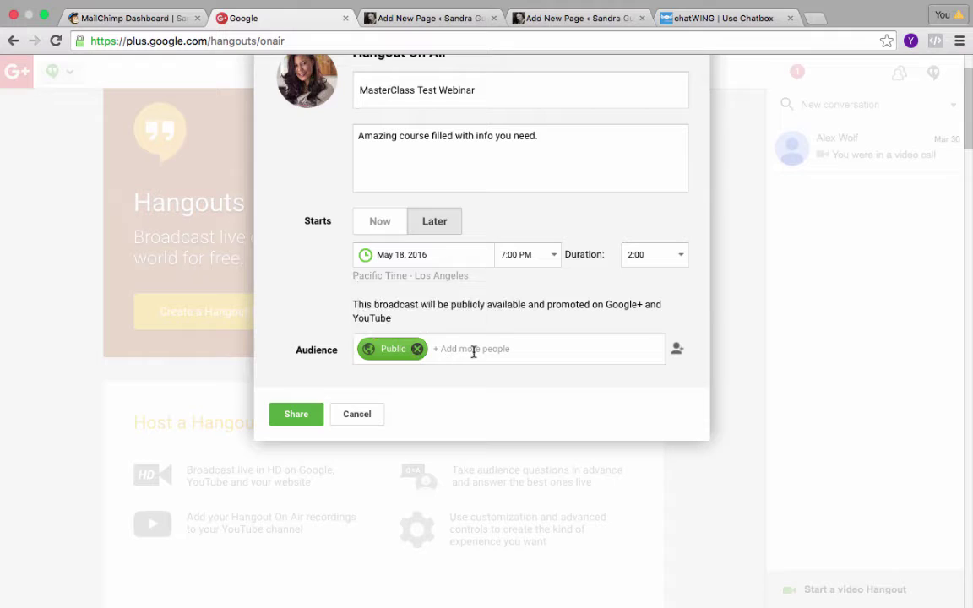
left_click(417, 349)
left_click(402, 349)
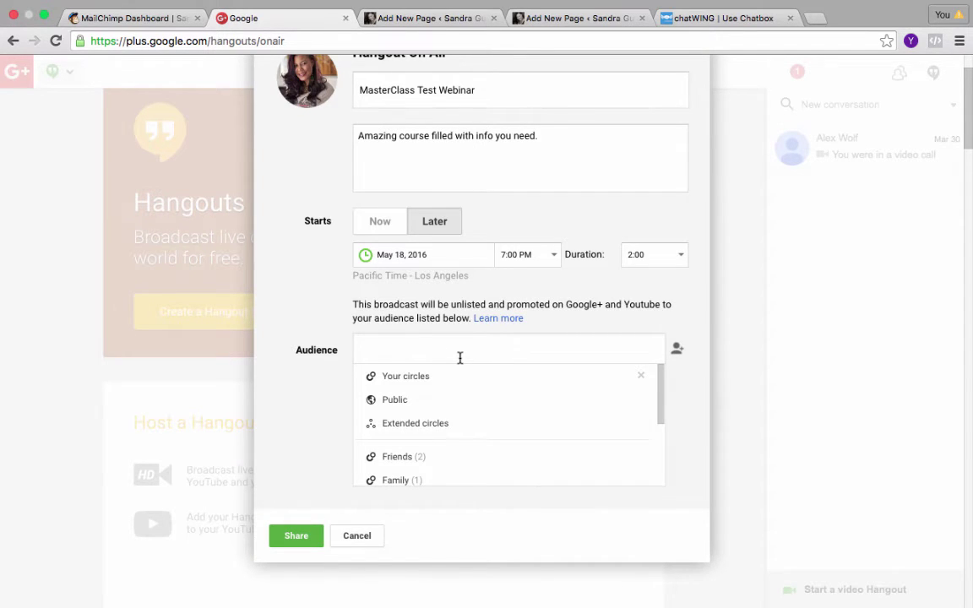
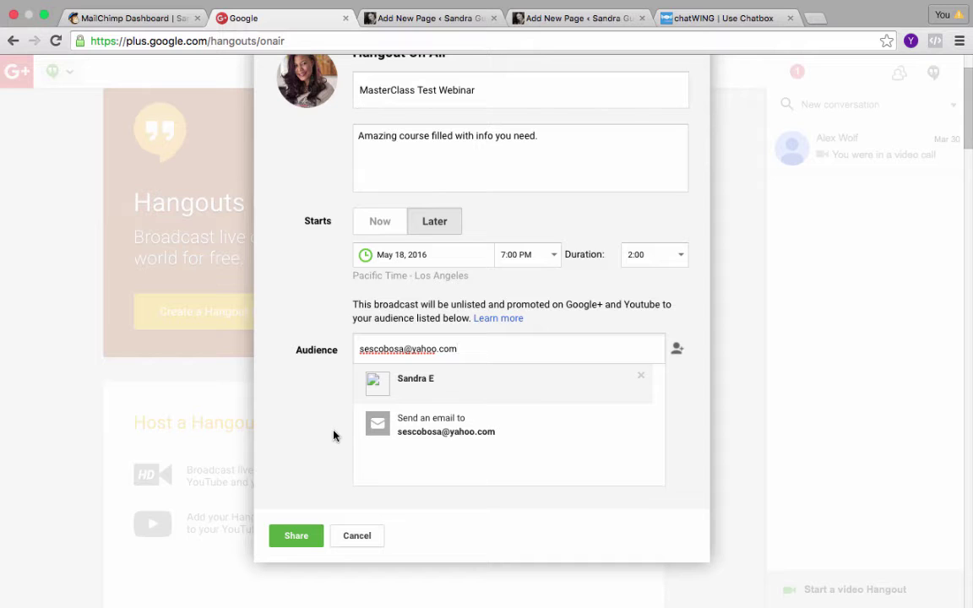
left_click(298, 539)
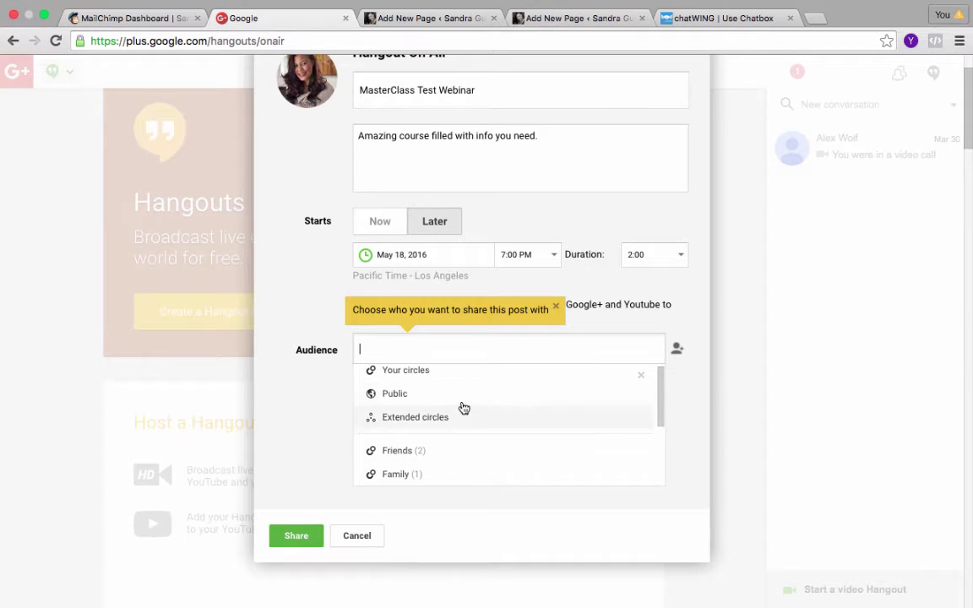
left_click(474, 360)
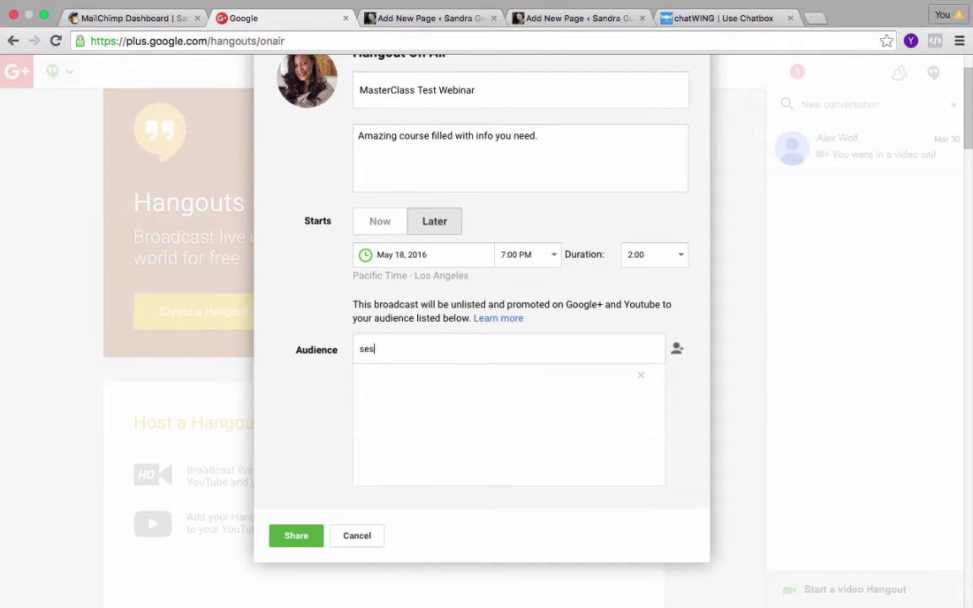
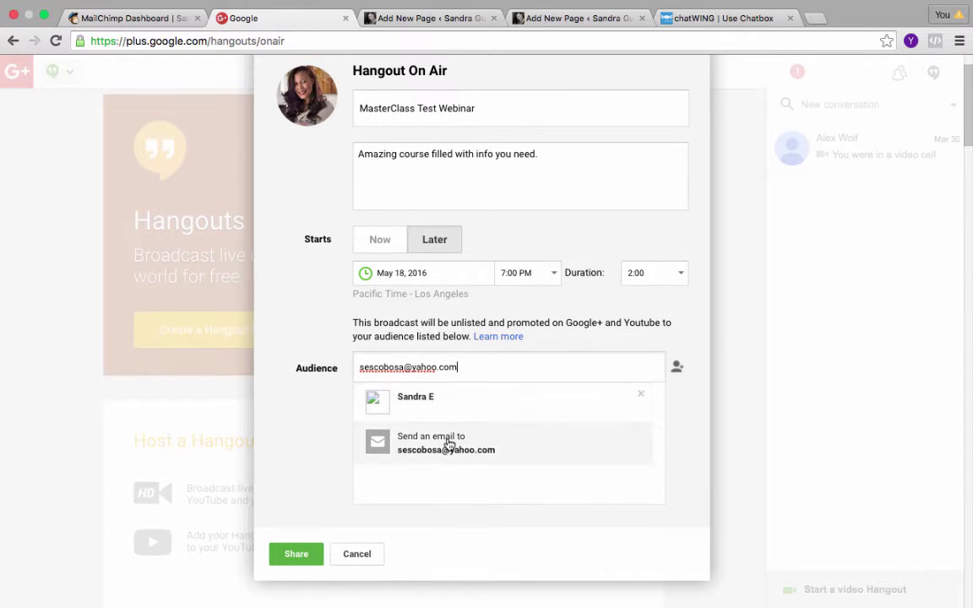
left_click(450, 445)
Re-enter the contact's e-mail and add the matching contact suggestion to the audience.
left_click(454, 373)
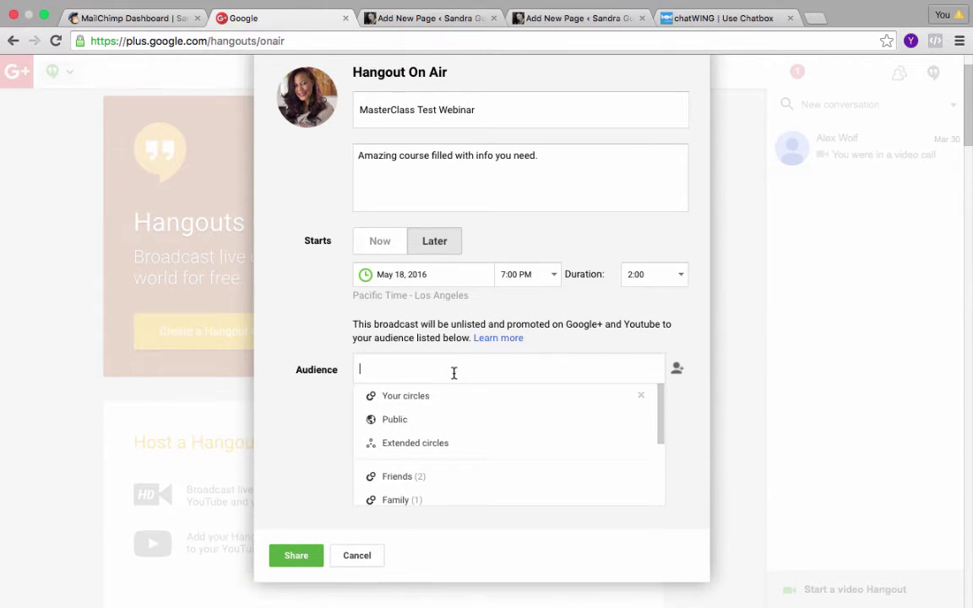
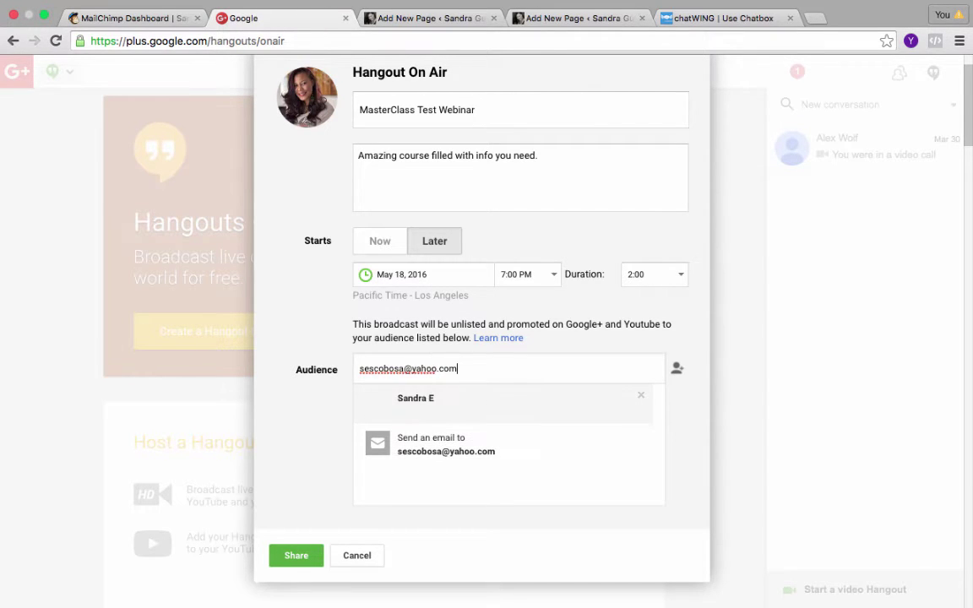
left_click(441, 411)
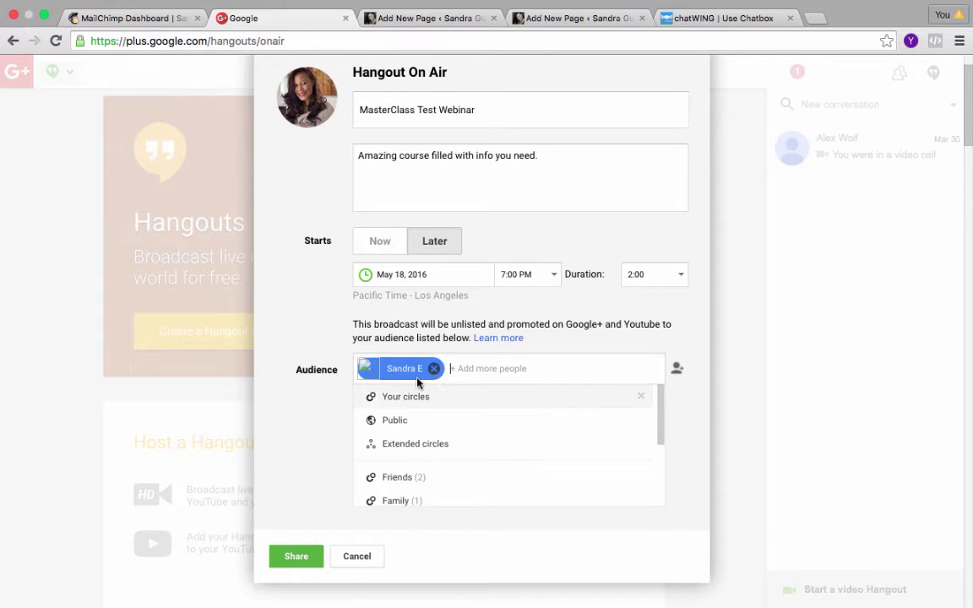
Share the scheduled broadcast and scroll down the new event page to its Details.
left_click(306, 559)
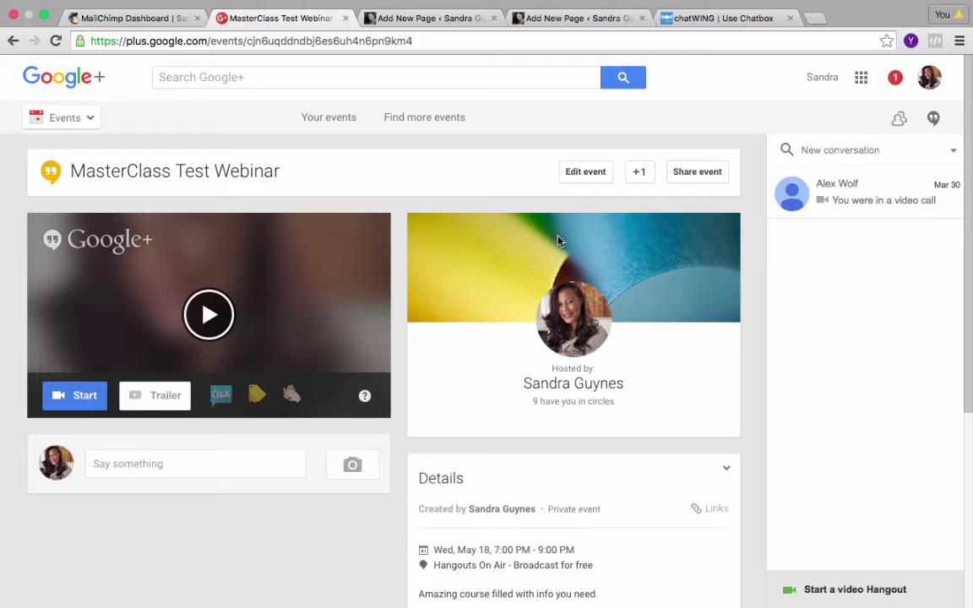
scroll(651, 380, "down", 2)
scroll(652, 367, "down", 2)
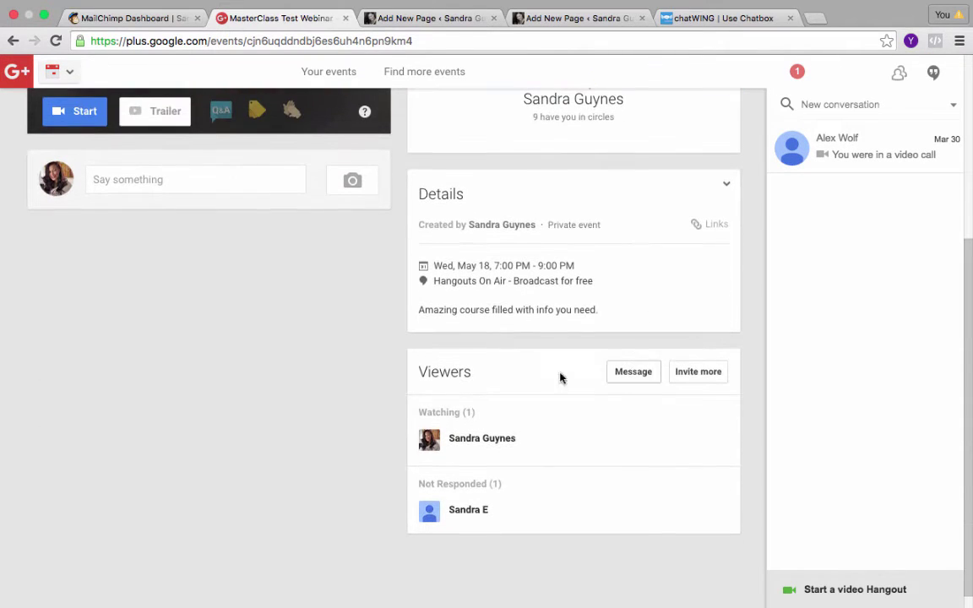
mouse_move(457, 438)
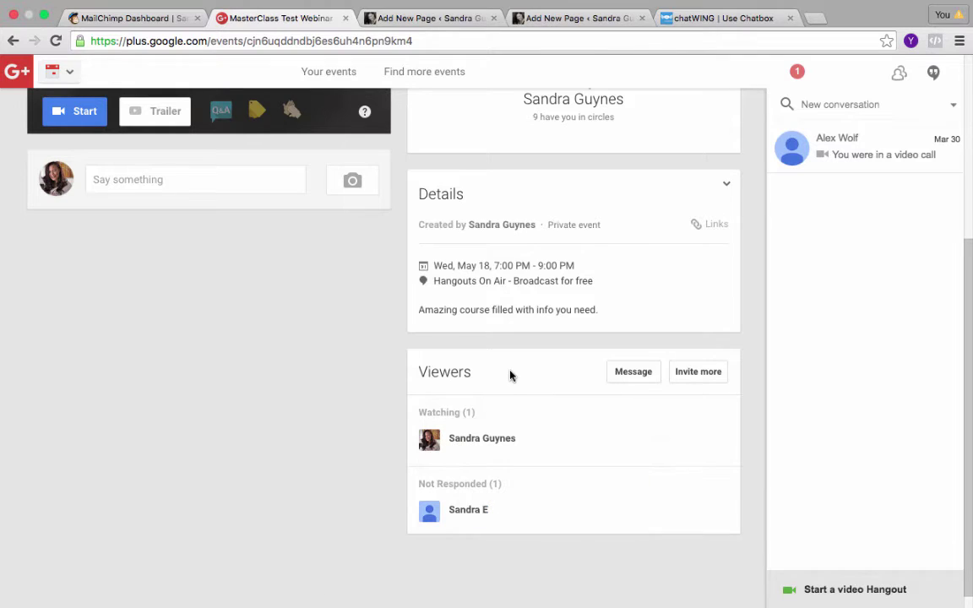
scroll(510, 363, "down", 1)
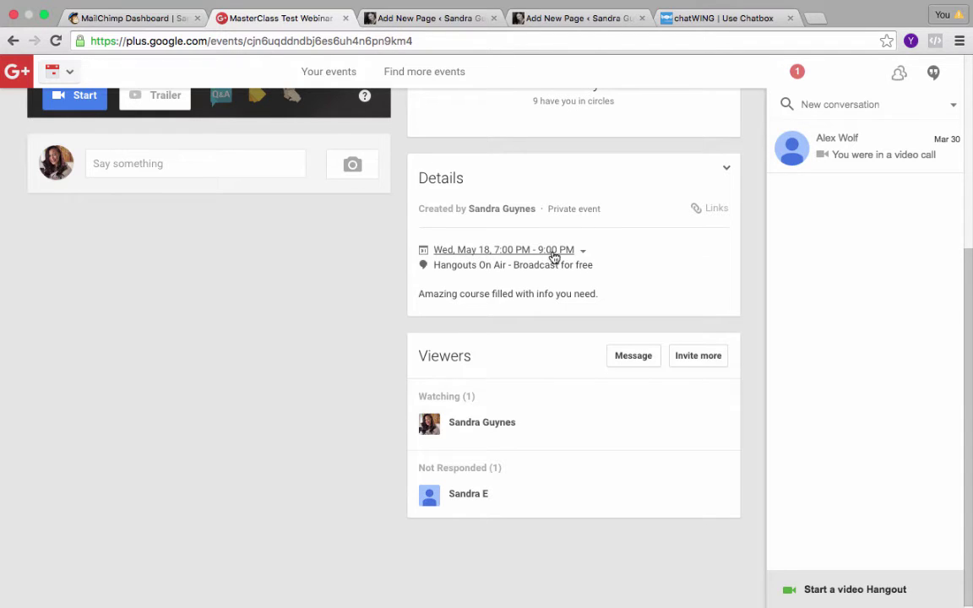
Select the full Video embed code from the event's Links, then return to WordPress.
left_click(709, 213)
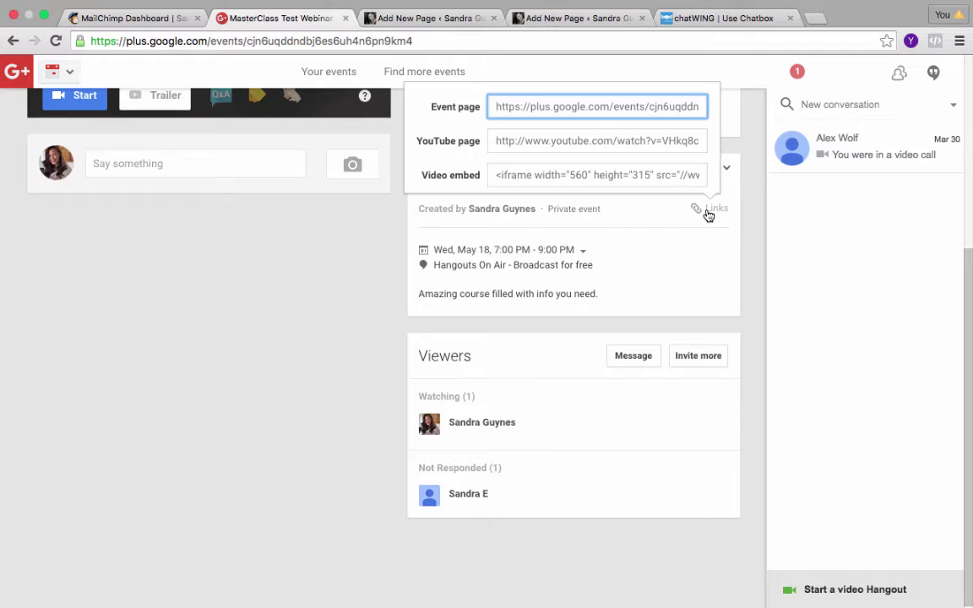
left_click(576, 210)
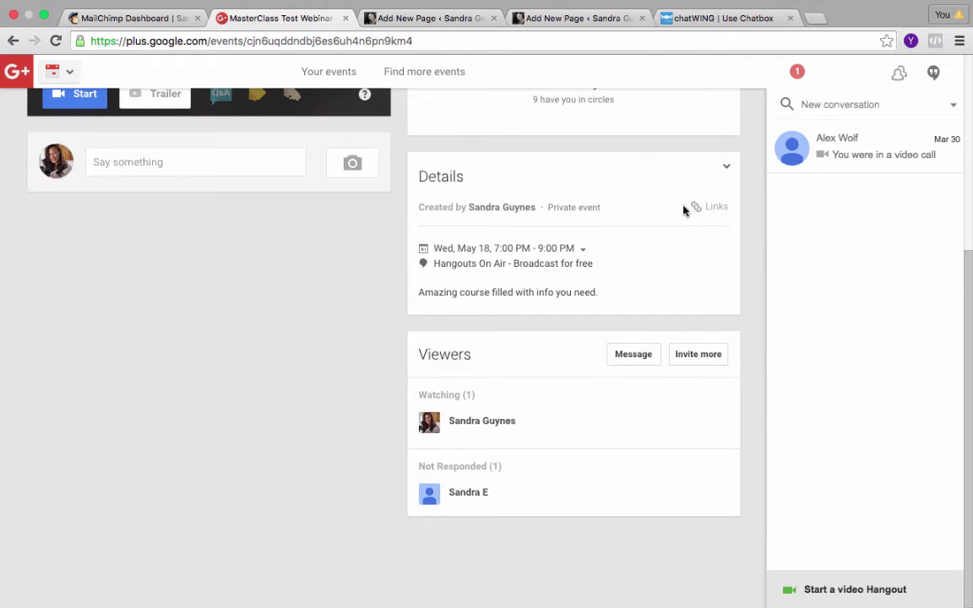
left_click(714, 211)
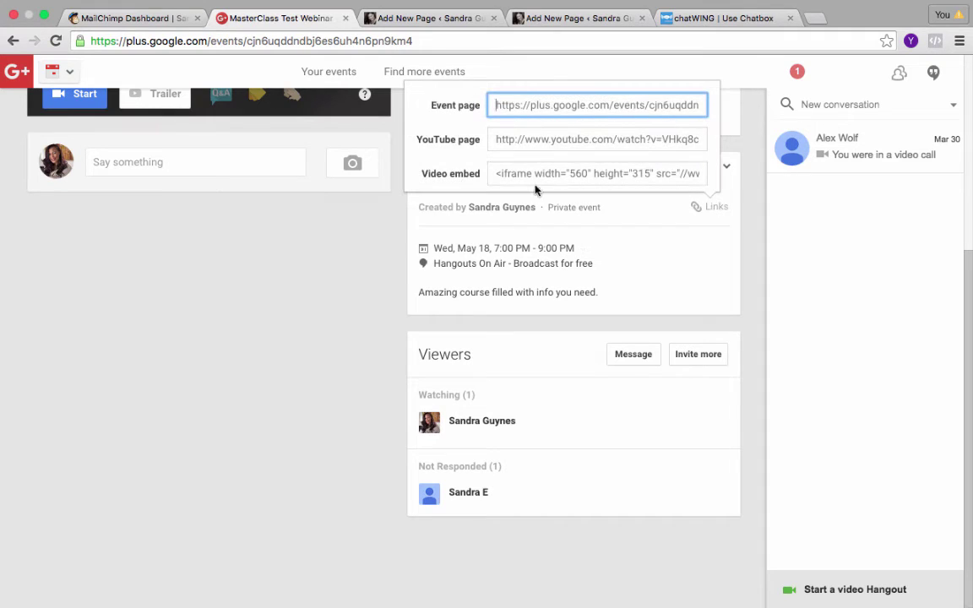
left_click_drag(498, 173, 750, 175)
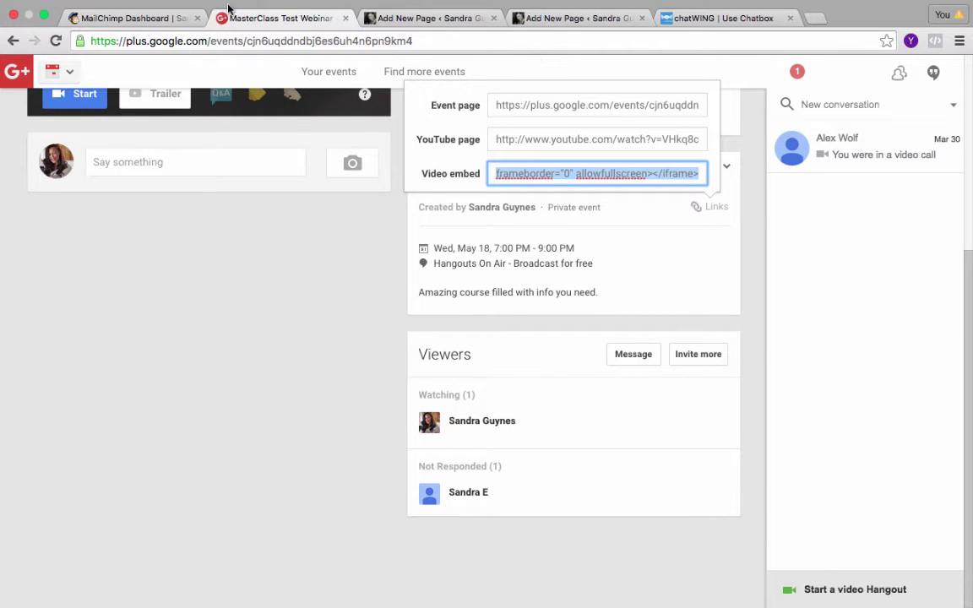
left_click(425, 20)
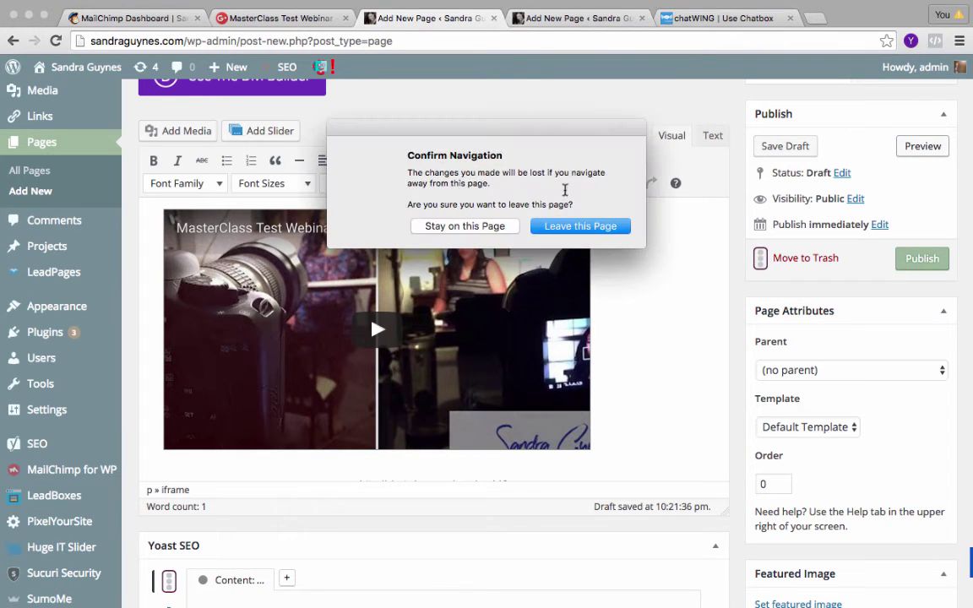
Leave the duplicate draft and paste the embed code in the Text view, then return to Visual.
left_click(571, 227)
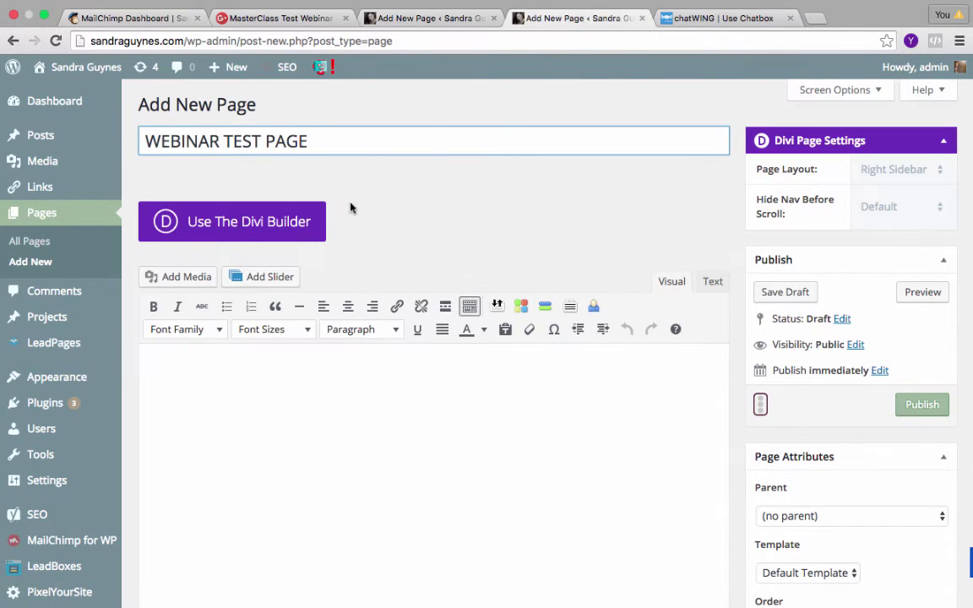
left_click(290, 379)
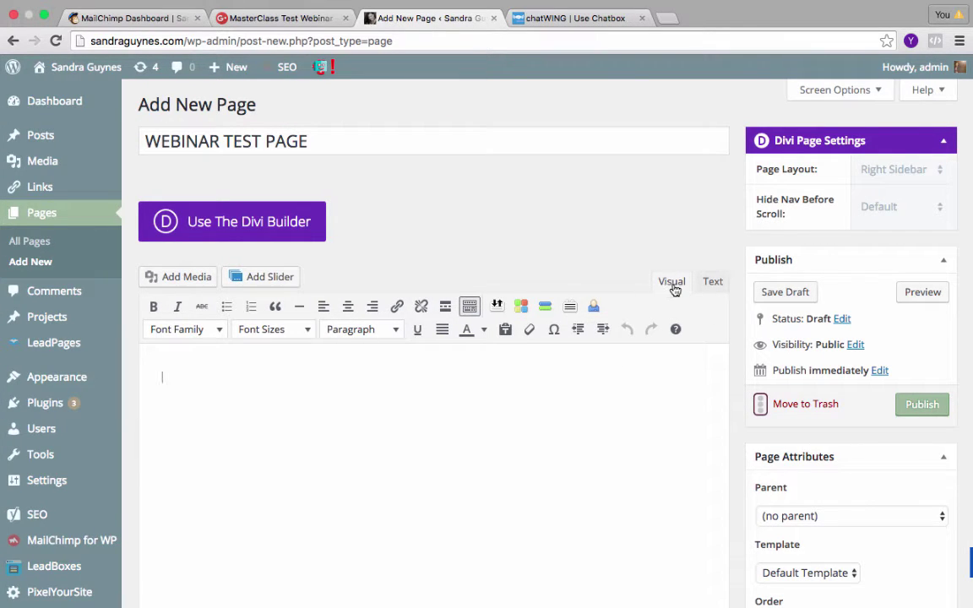
left_click(717, 285)
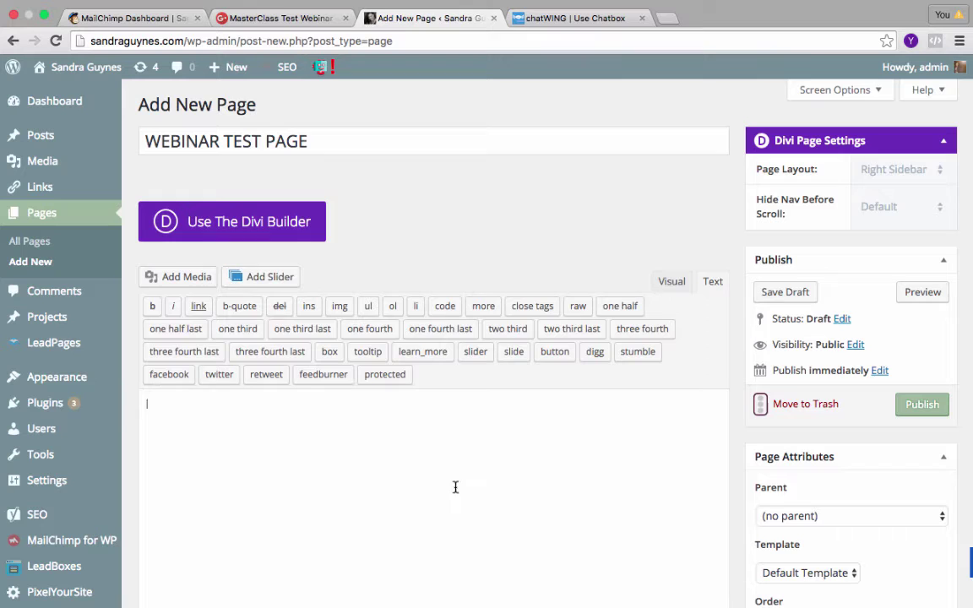
type("<iframe width=\"560\" height=\"315\" src=\"//www.youtube.com/embed/VHkq8cnnlZ4\" frameborder=\"0\" allowfullscreen></iframe>")
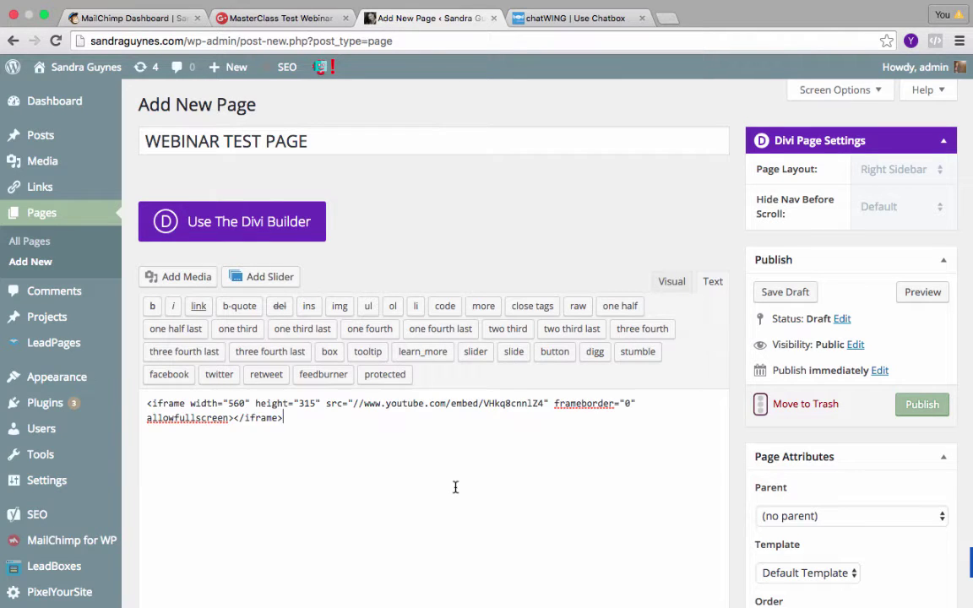
left_click(674, 284)
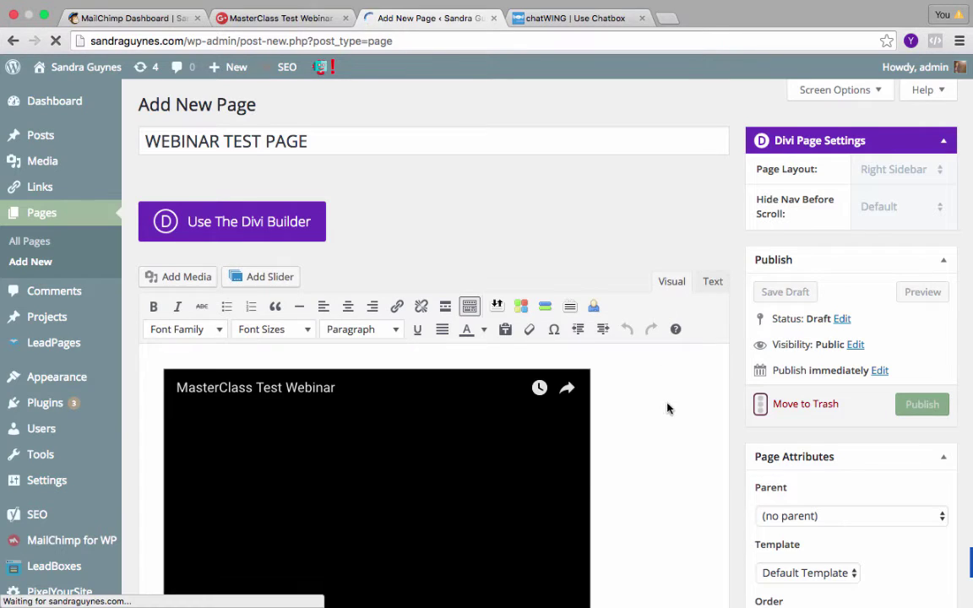
Scroll through the page preview, dismiss the SumoMe opt-in overlay, and return to the editor.
scroll(667, 406, "down", 1)
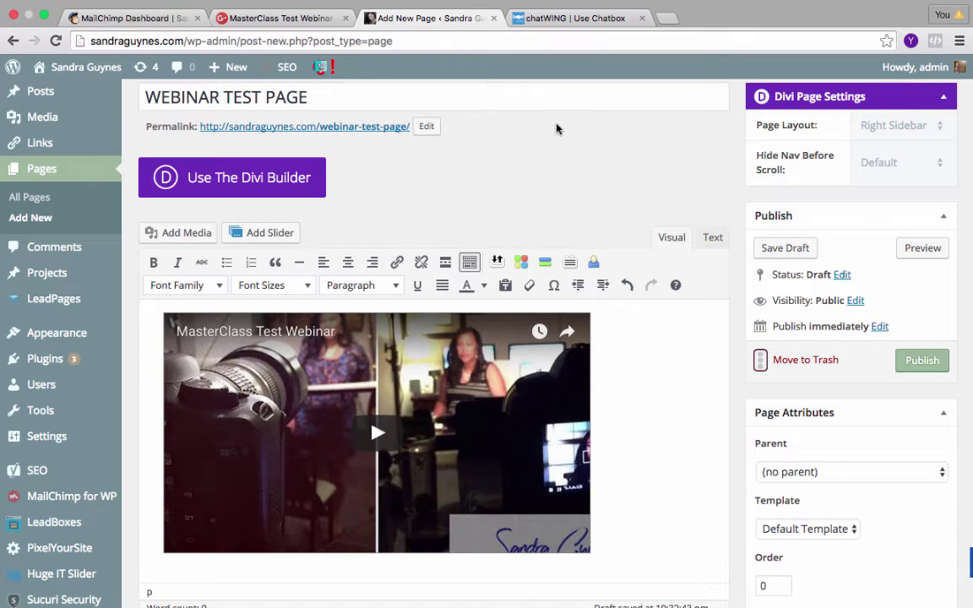
scroll(558, 126, "down", 1)
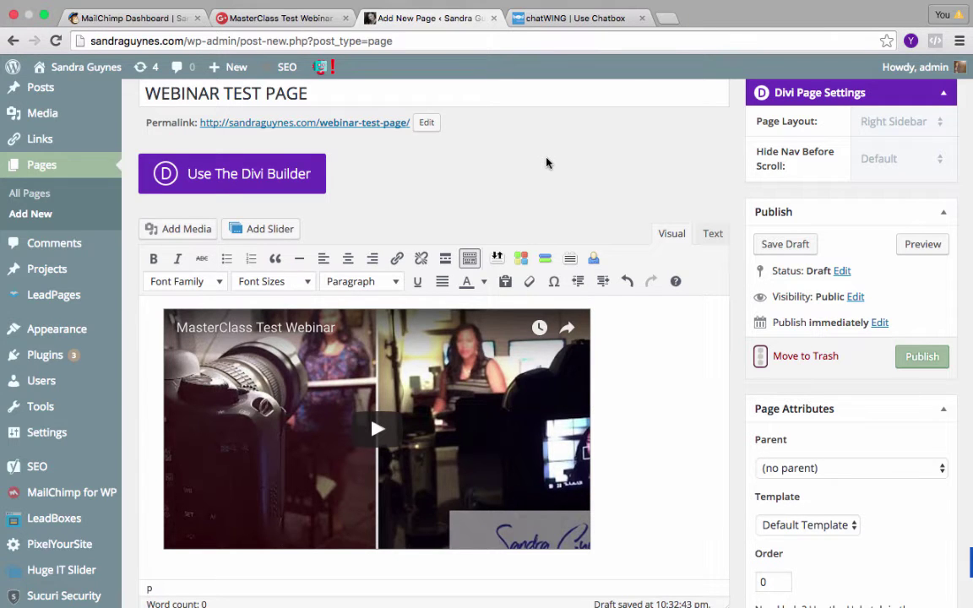
scroll(676, 373, "down", 3)
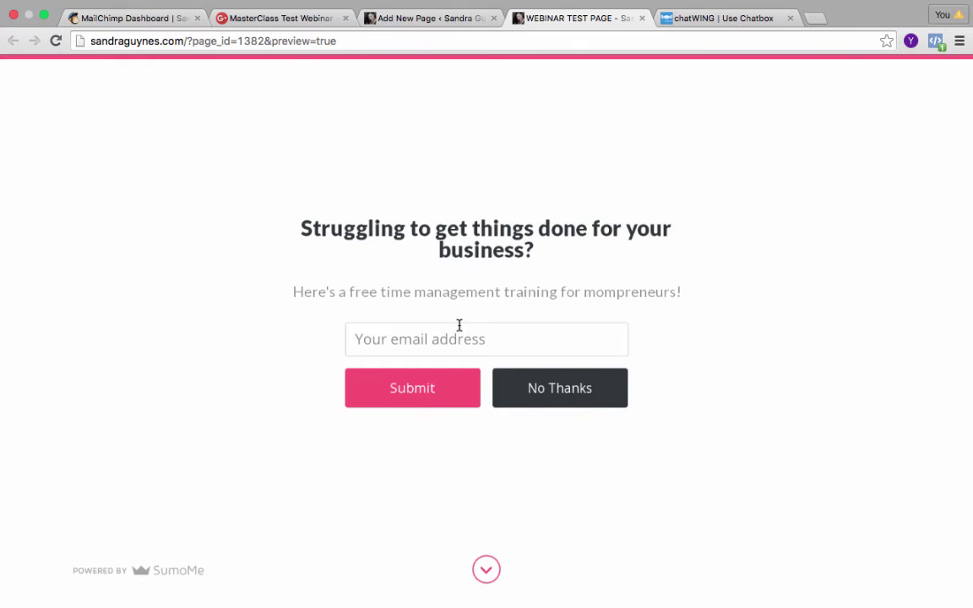
left_click(487, 571)
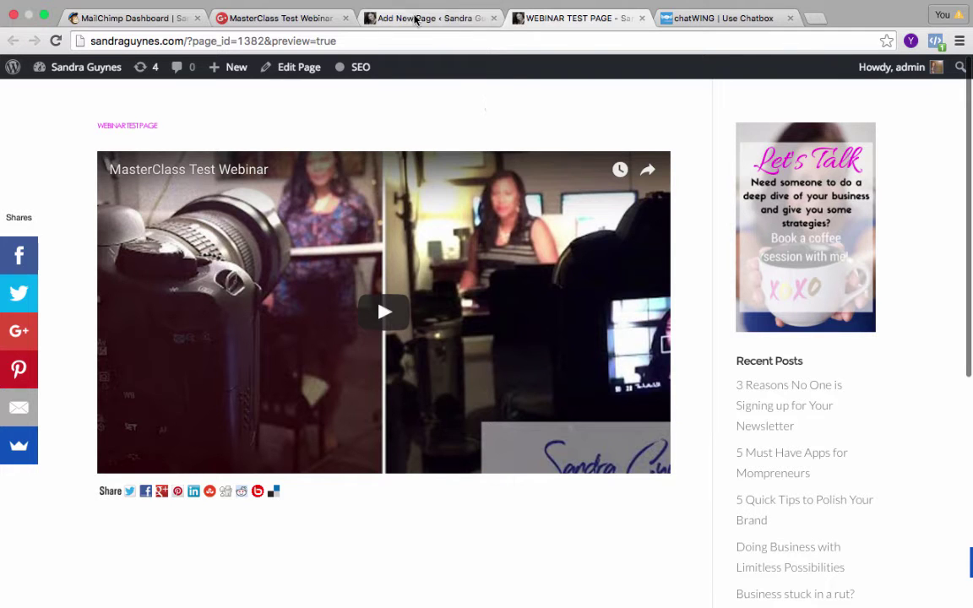
left_click(449, 20)
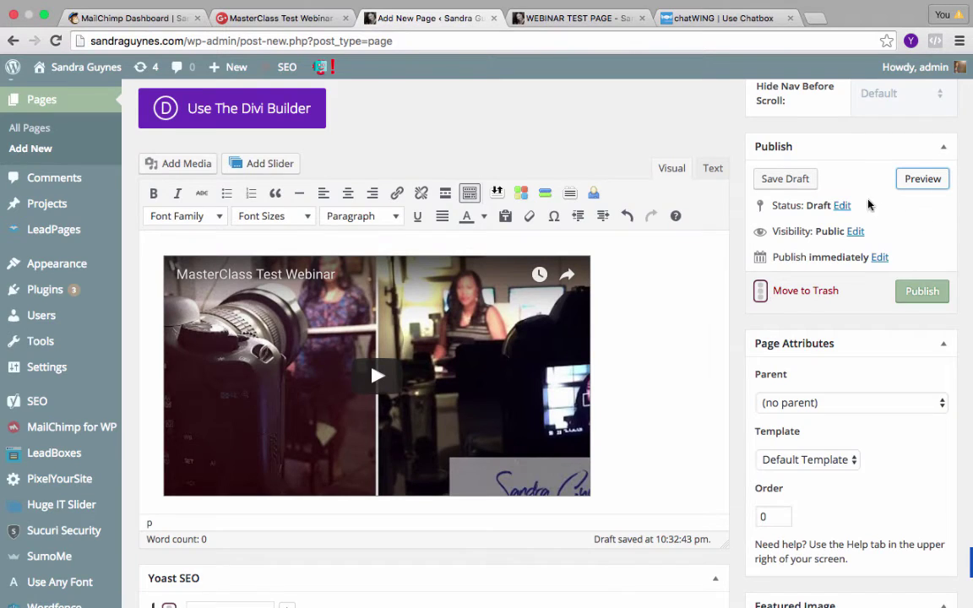
Set the Divi Page Layout to Full Width and save the webinar page as a draft.
scroll(879, 207, "up", 3)
left_click(938, 165)
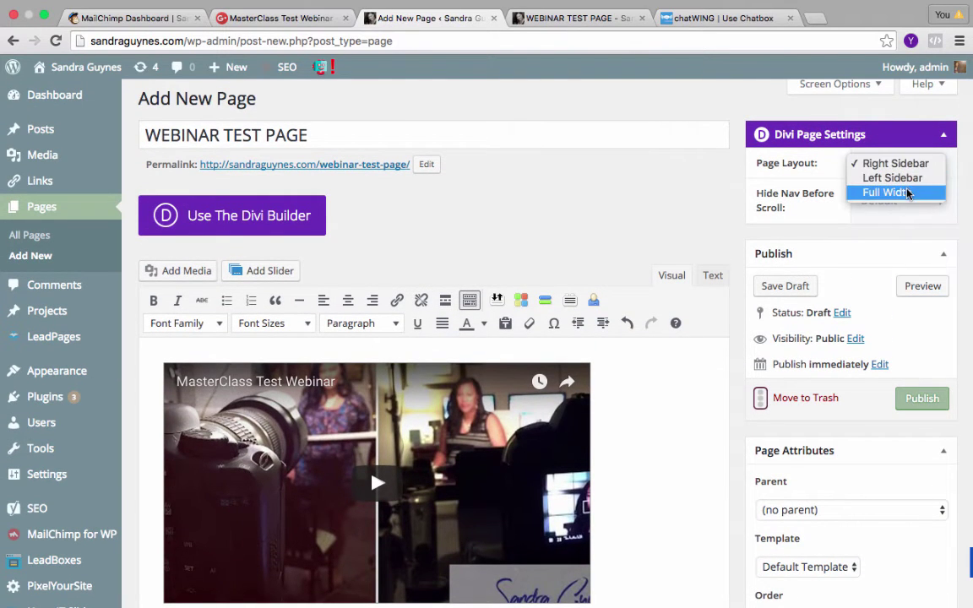
left_click(906, 193)
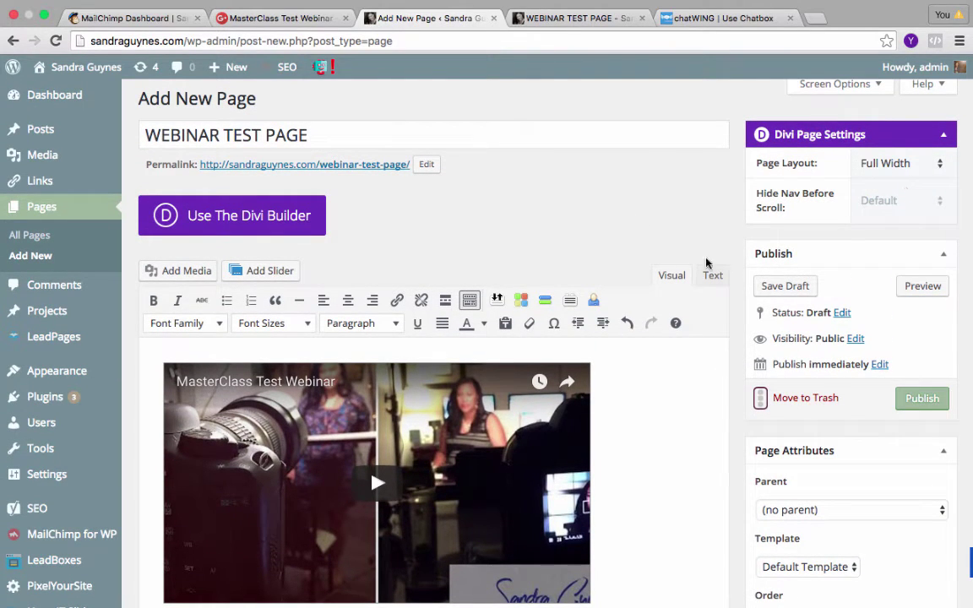
left_click(788, 289)
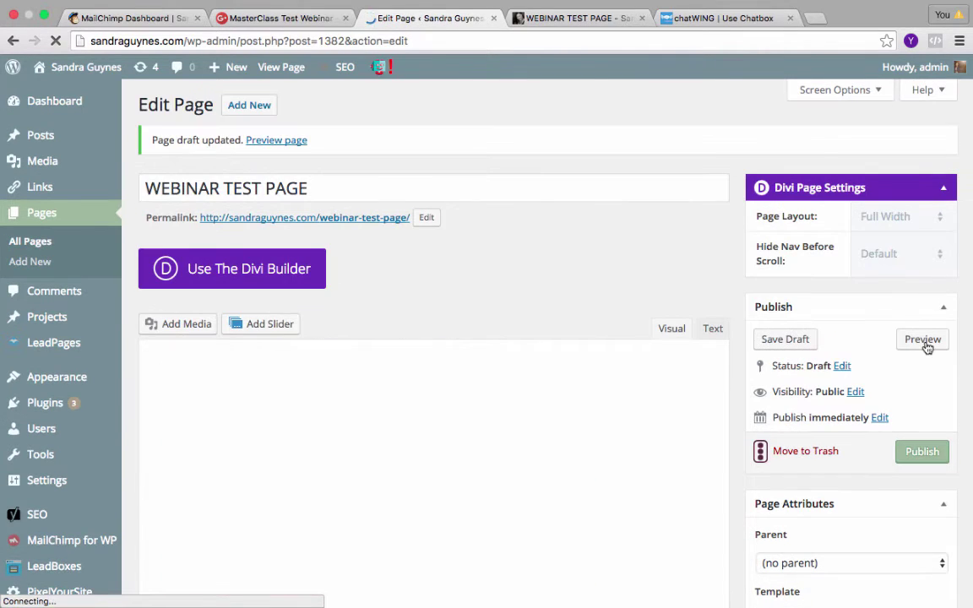
Open the draft's preview in its tab and dismiss the SumoMe opt-in overlay.
left_click(925, 342)
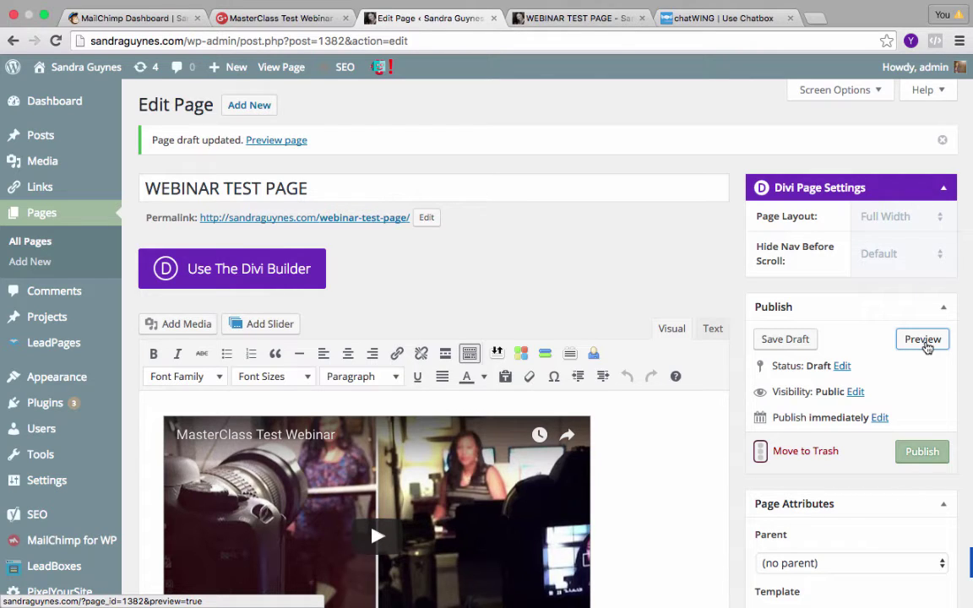
left_click(924, 340)
left_click(568, 19)
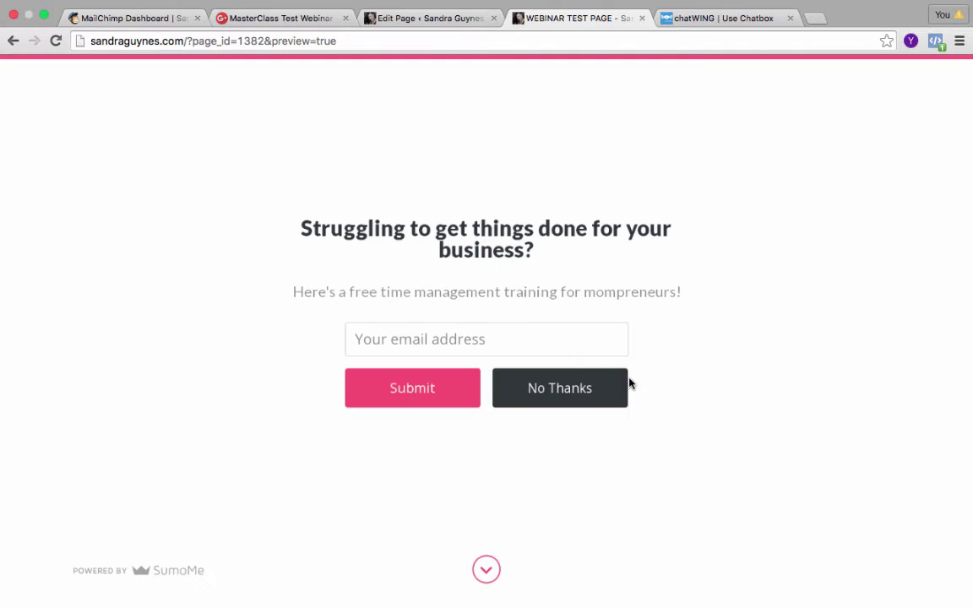
left_click(493, 579)
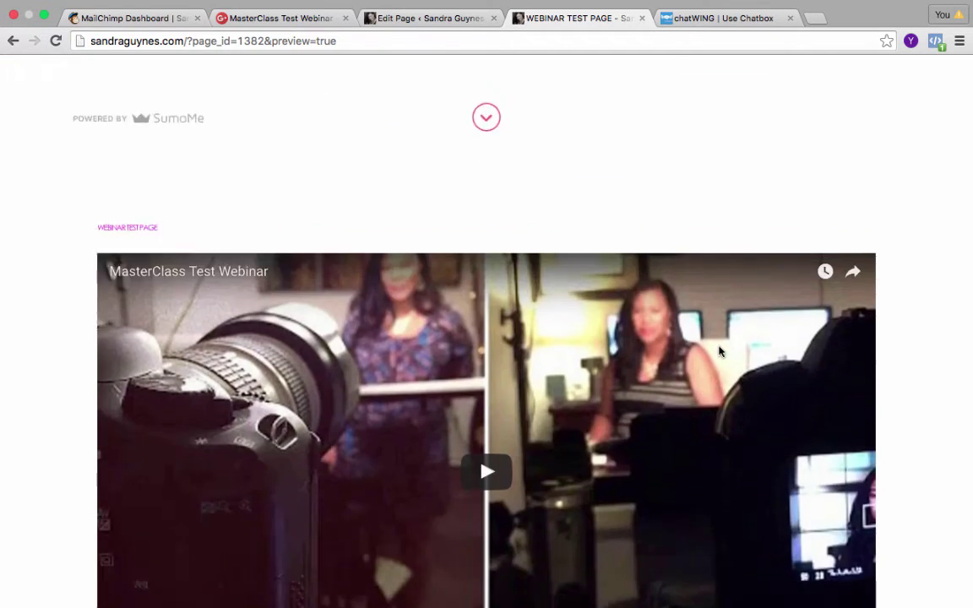
Check the full-width webinar video in the preview, then close the preview tab.
scroll(721, 353, "down", 2)
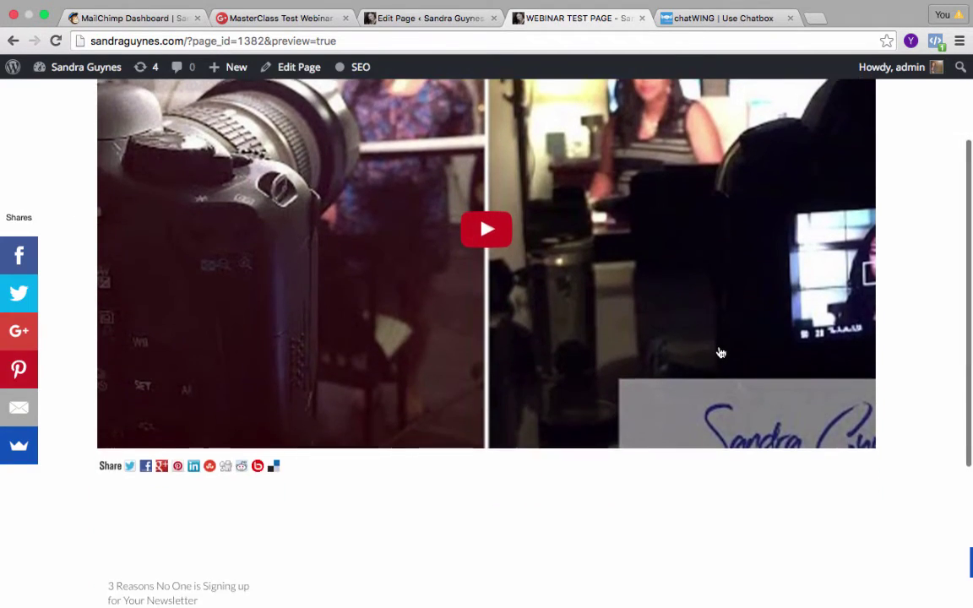
scroll(721, 353, "up", 2)
scroll(720, 353, "down", 1)
scroll(719, 352, "up", 1)
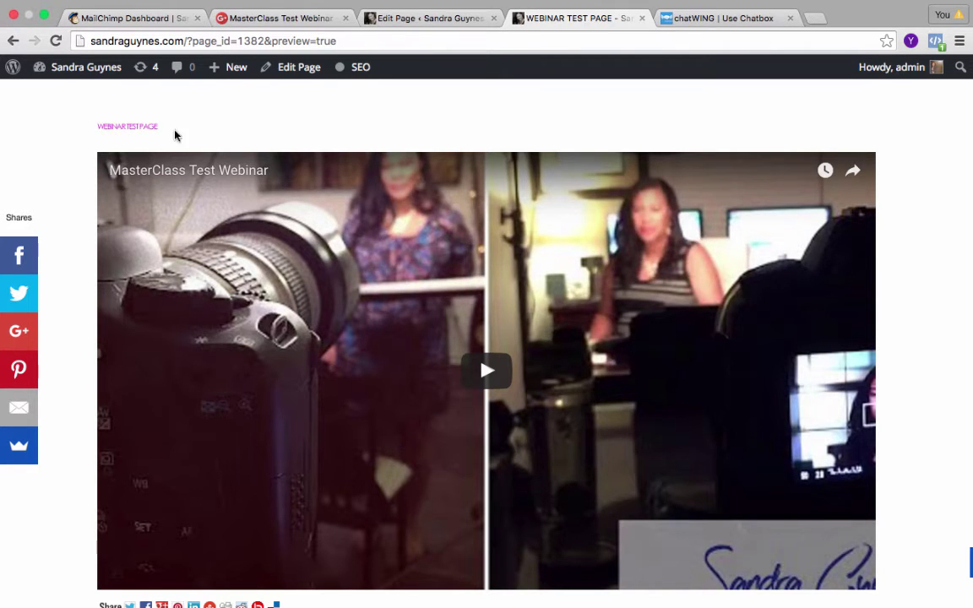
scroll(482, 157, "down", 4)
scroll(479, 158, "up", 4)
scroll(650, 269, "down", 4)
scroll(605, 243, "up", 4)
scroll(643, 206, "down", 2)
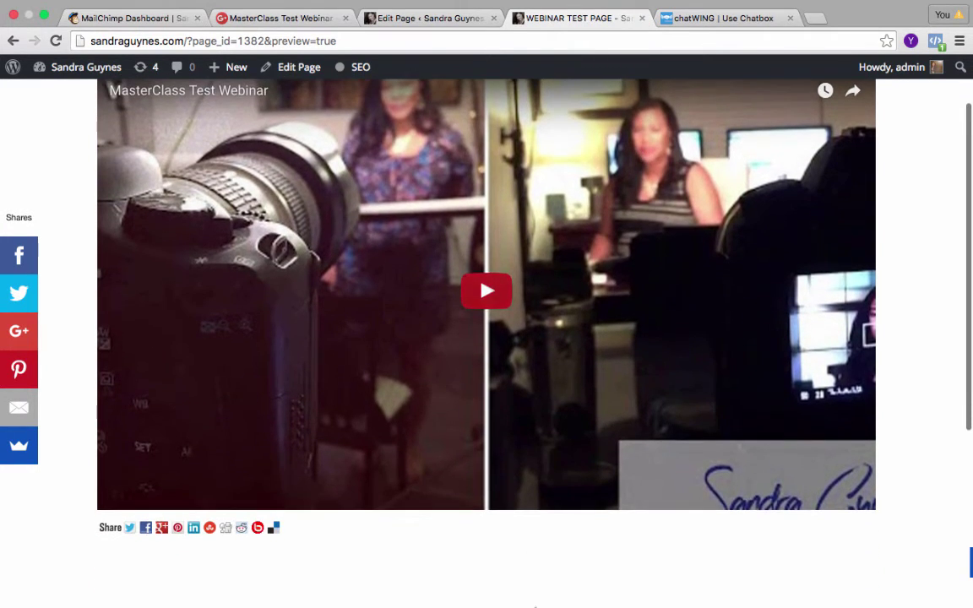
scroll(582, 235, "up", 2)
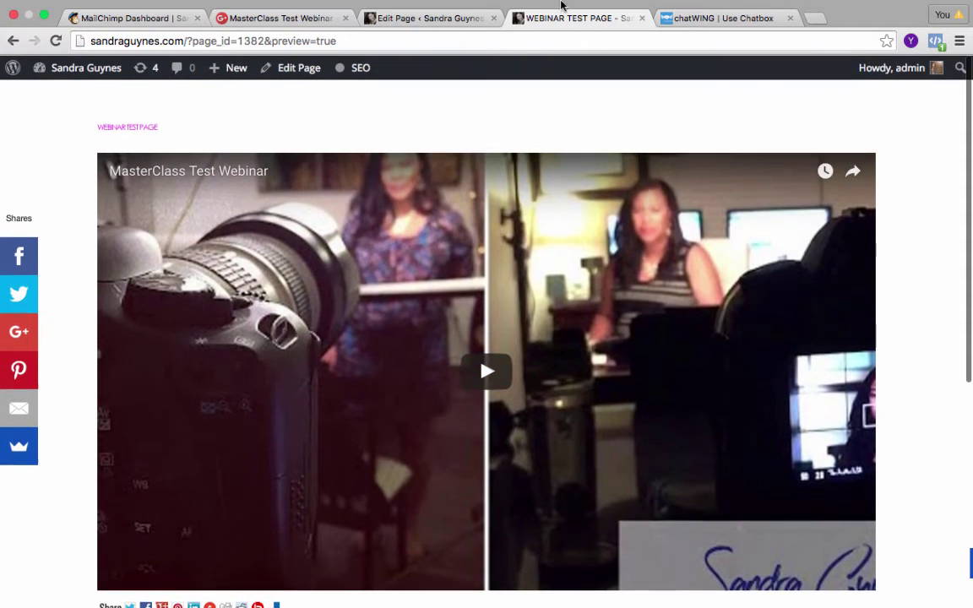
left_click(641, 18)
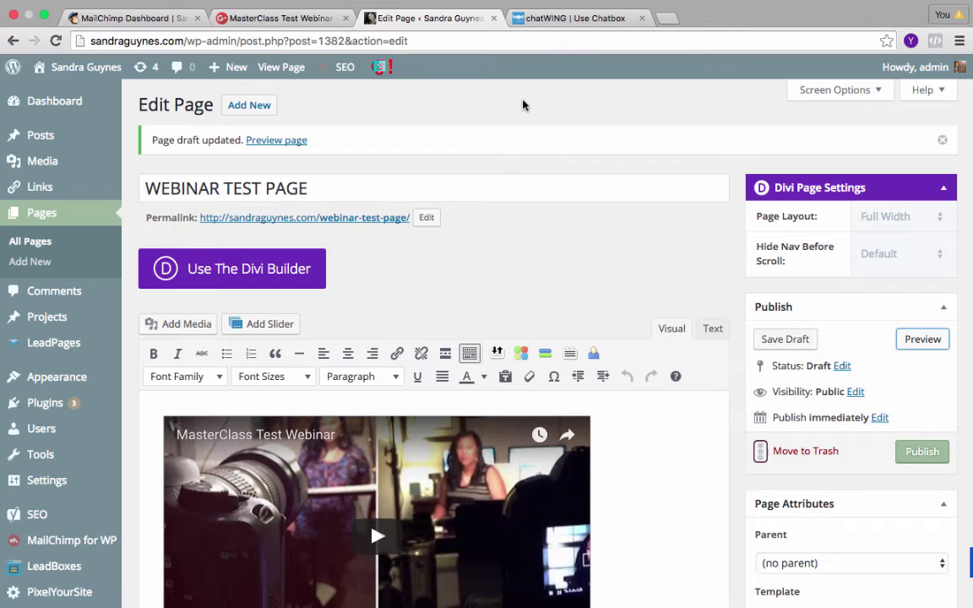
Go to the chatWING tab and open the Customize Chatbox settings.
left_click(563, 20)
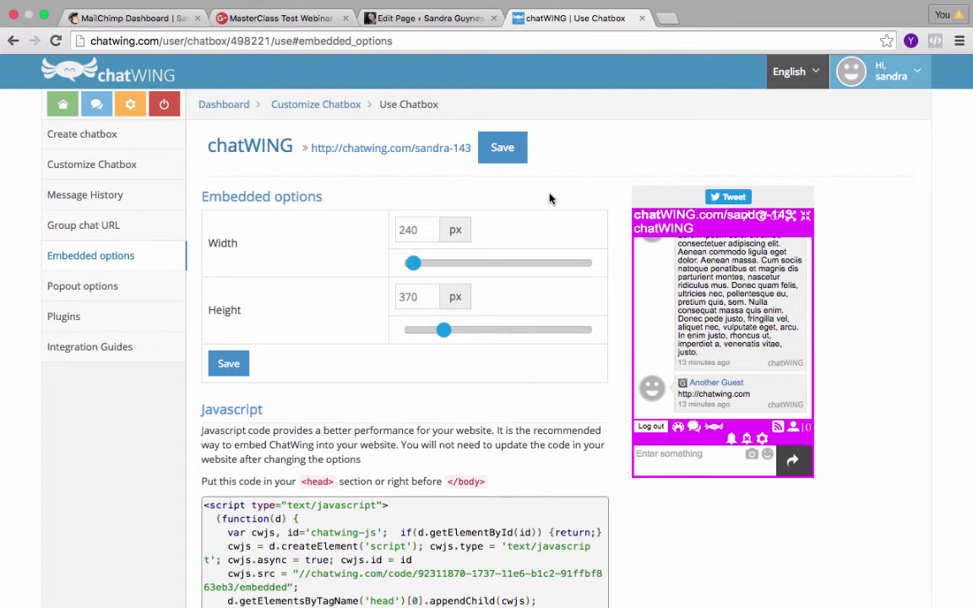
scroll(549, 199, "up", 1)
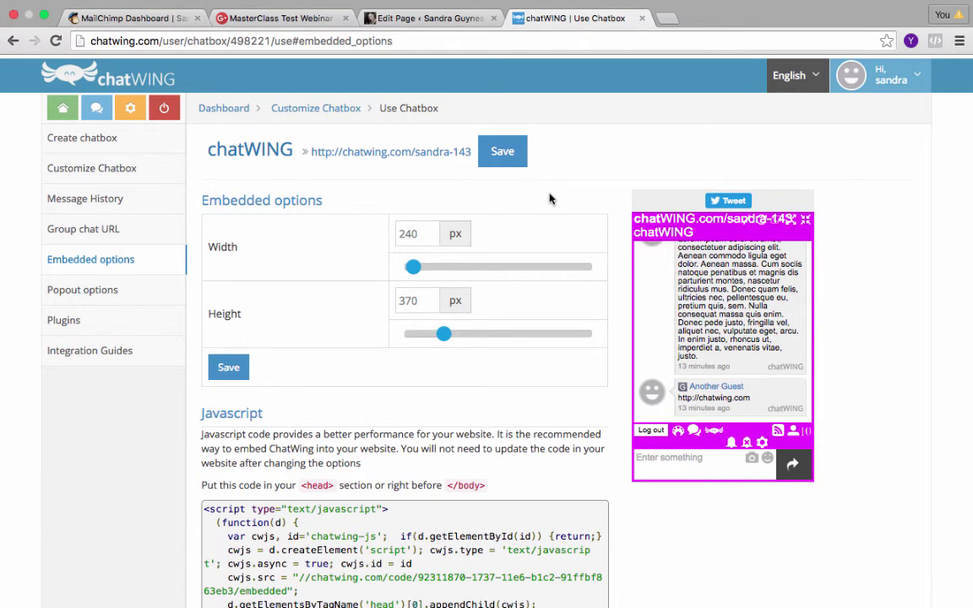
scroll(549, 198, "down", 3)
scroll(422, 185, "up", 3)
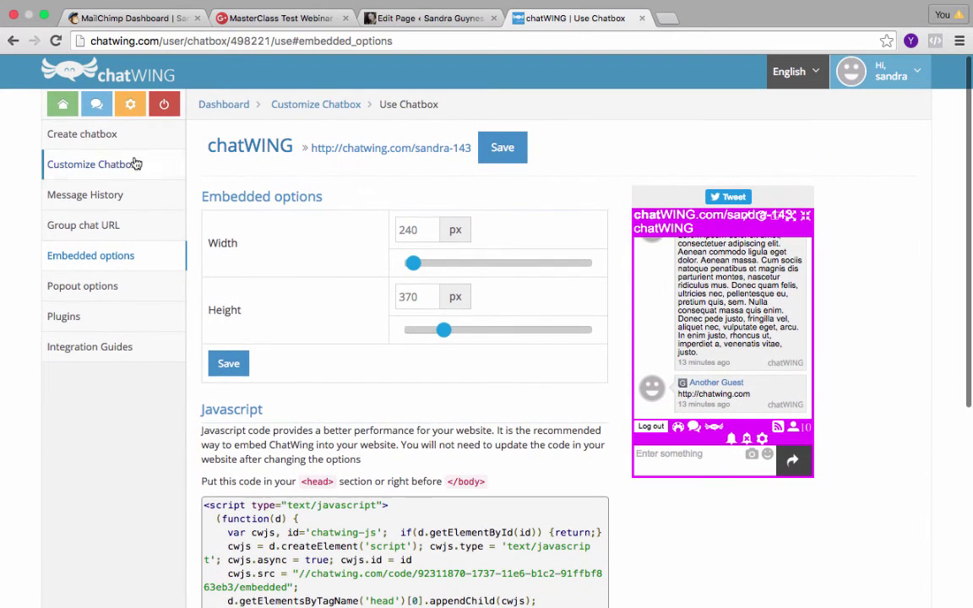
left_click(82, 132)
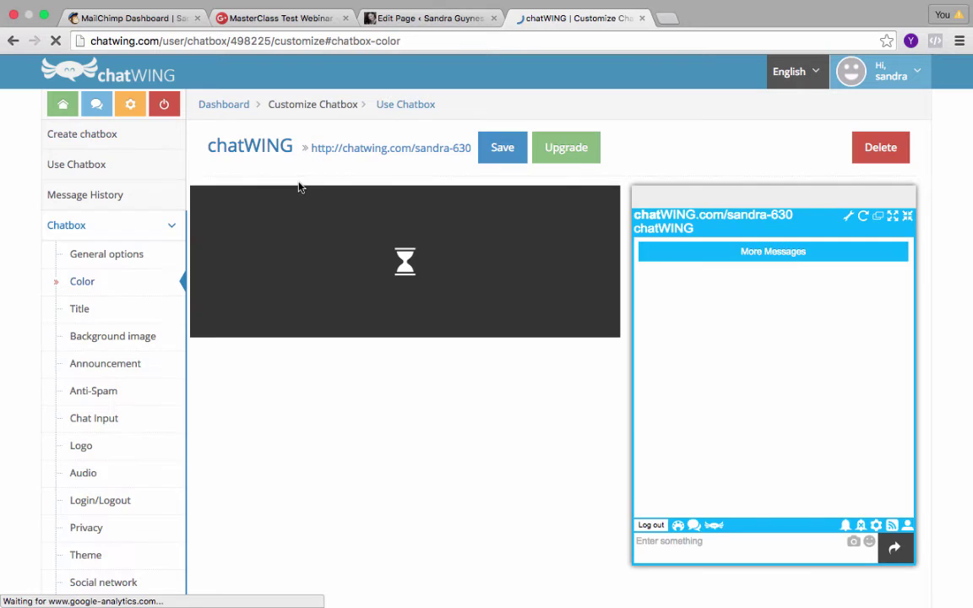
scroll(295, 184, "down", 1)
scroll(262, 166, "up", 1)
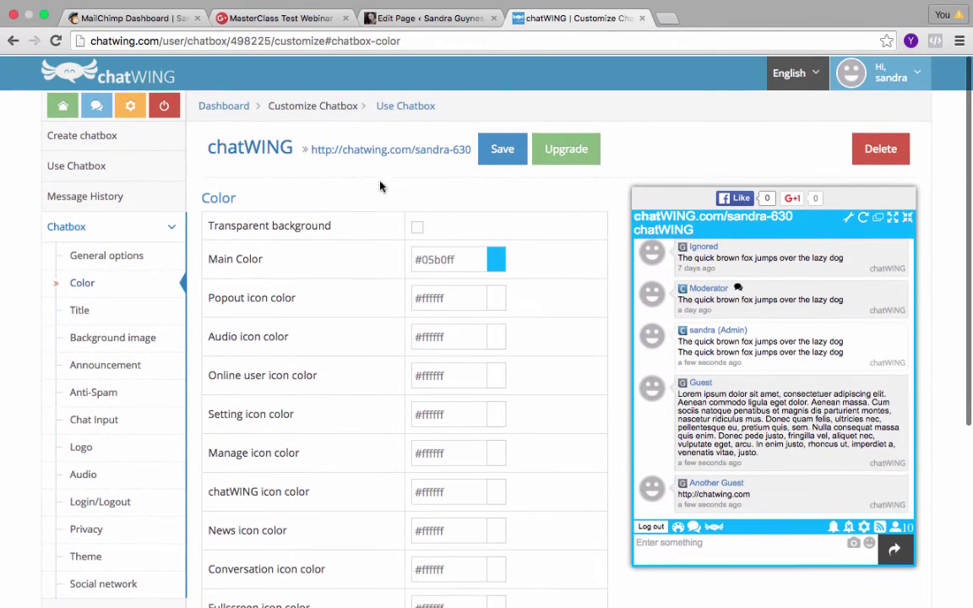
Change the Main Color from blue to magenta #dc05ff, save, and go to Use Chatbox.
left_click(495, 260)
left_click_drag(576, 289, 577, 289)
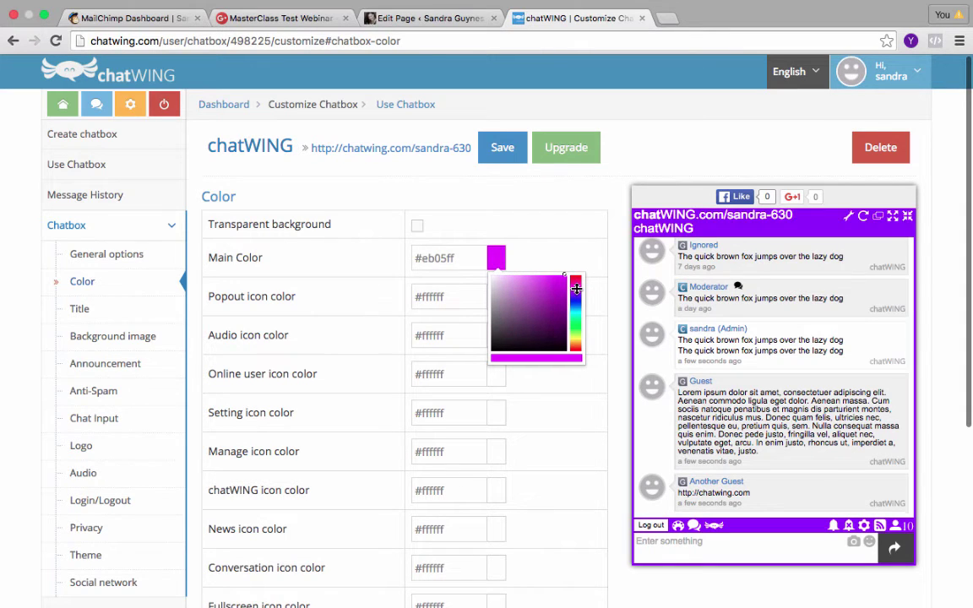
left_click(581, 228)
left_click(501, 148)
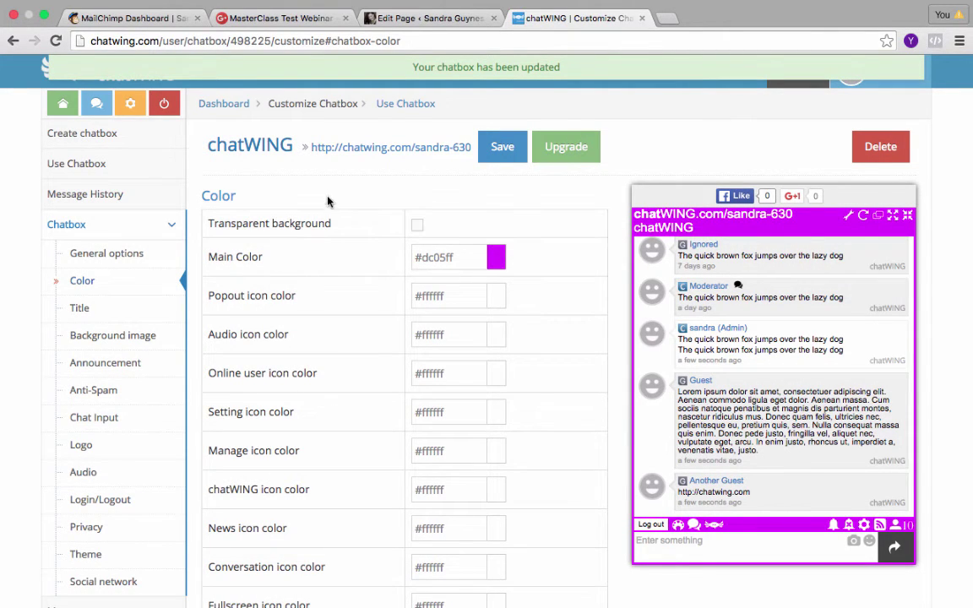
left_click(98, 164)
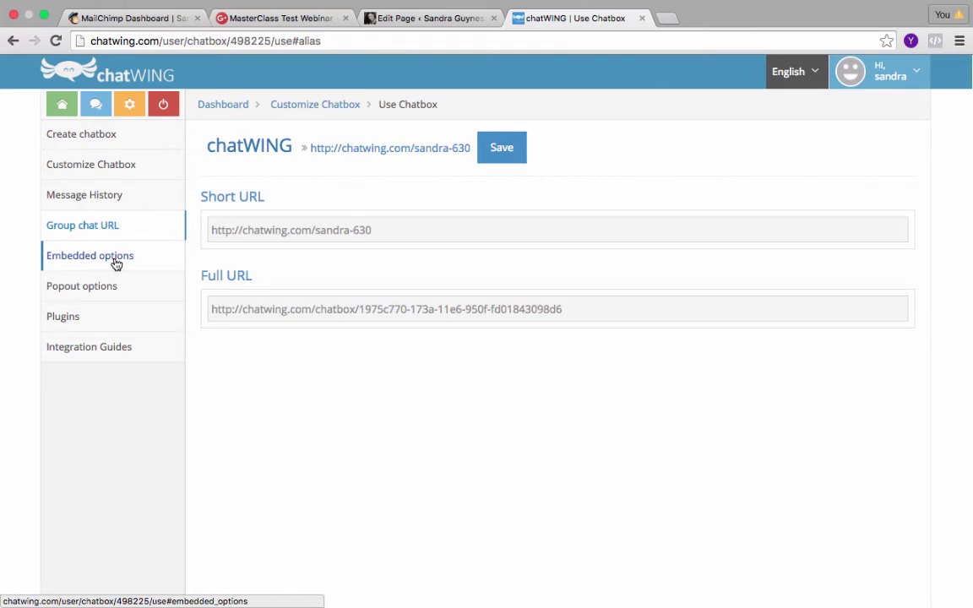
Show the Embedded options and select the <iframe> code lines for the 240×370 chatbox.
left_click(116, 264)
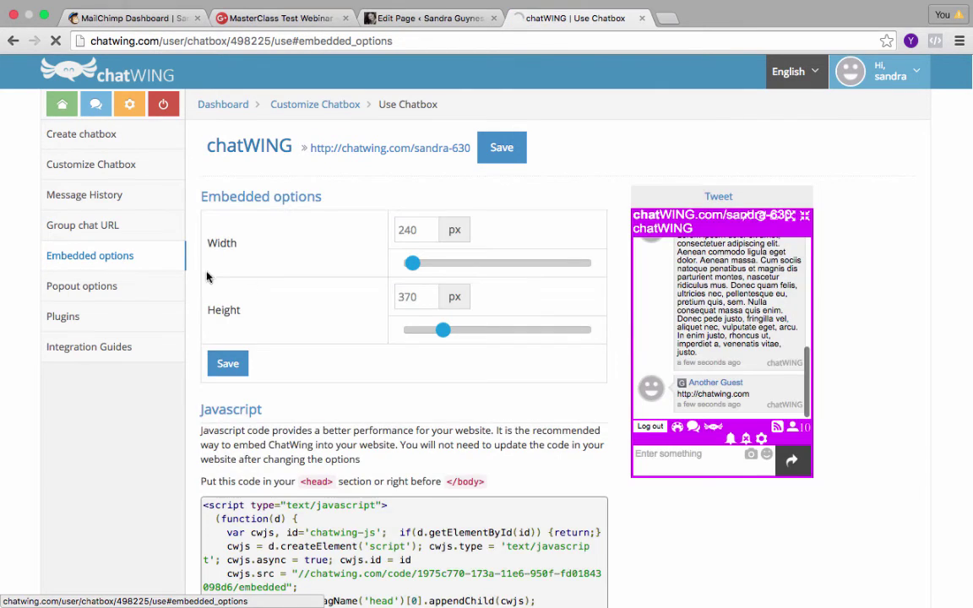
scroll(263, 283, "down", 5)
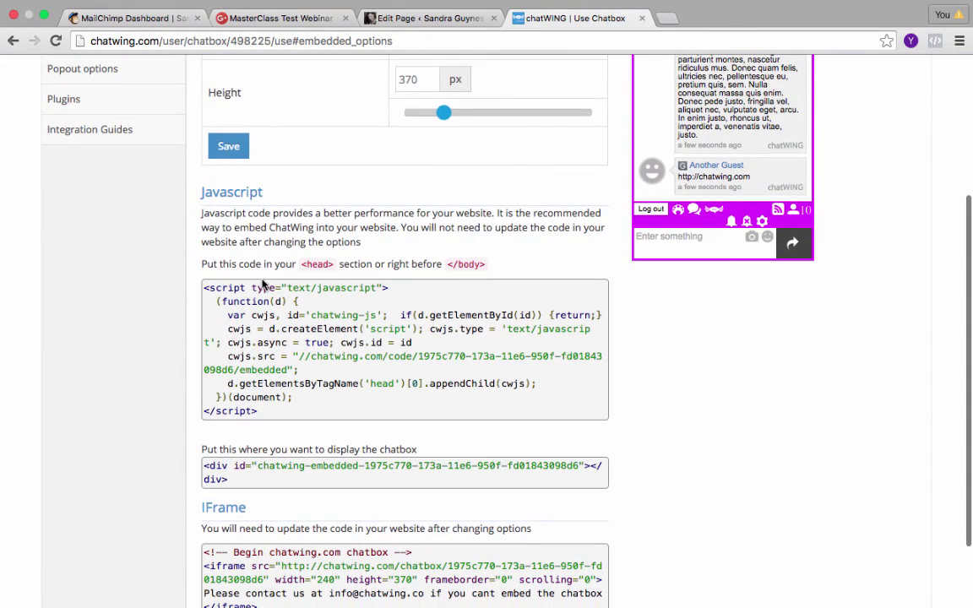
scroll(263, 285, "down", 2)
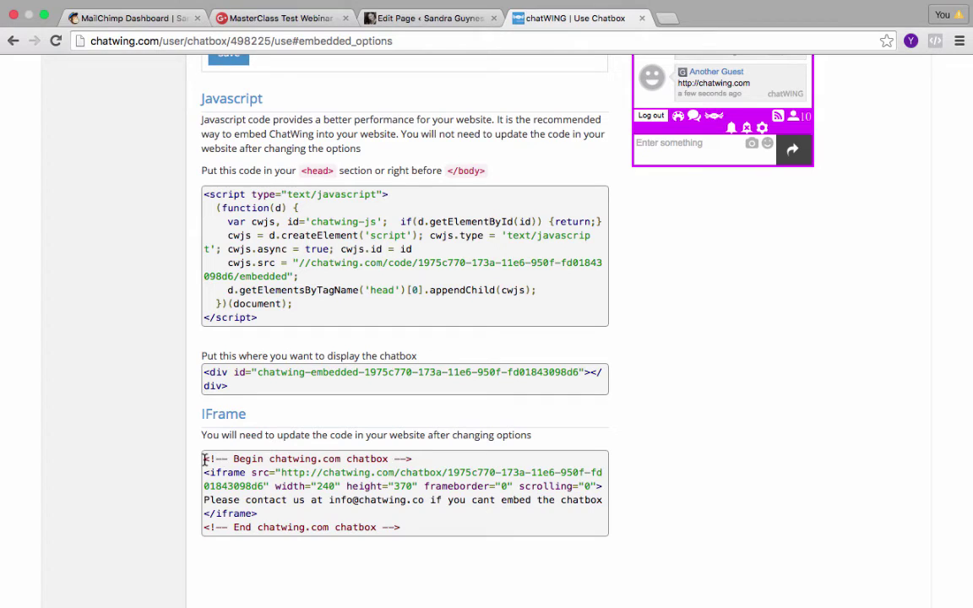
left_click_drag(204, 461, 410, 530)
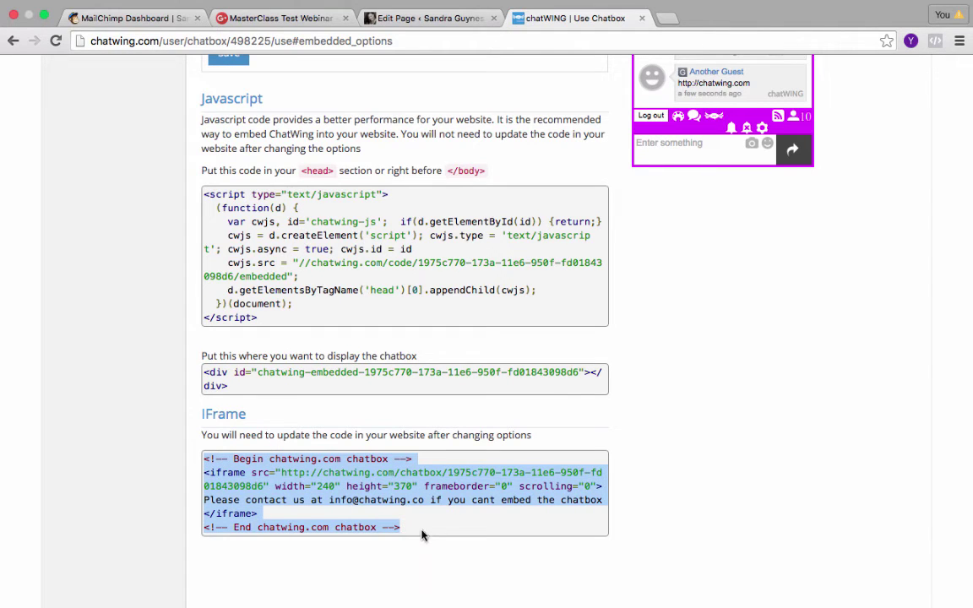
left_click(213, 474)
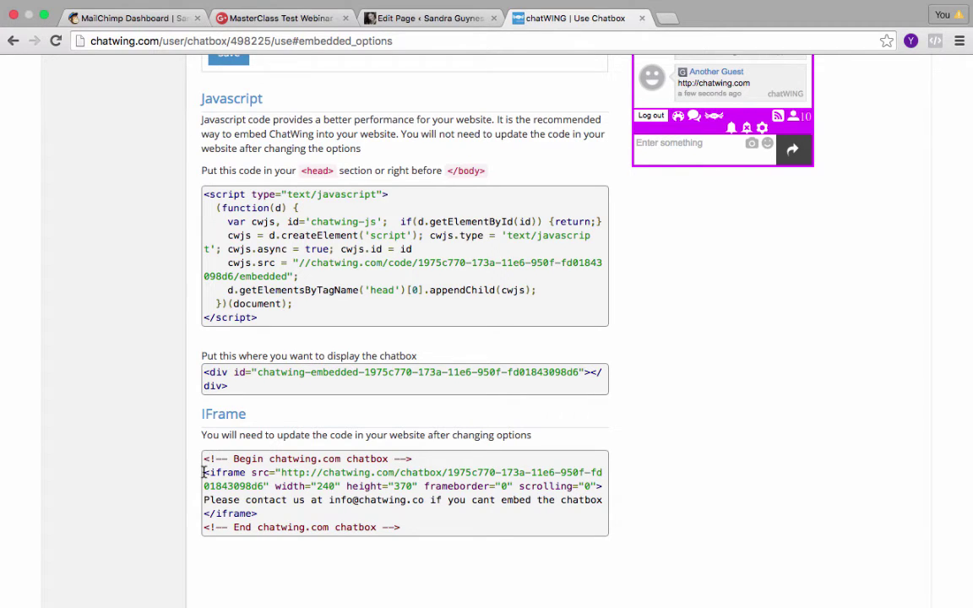
left_click_drag(204, 473, 260, 511)
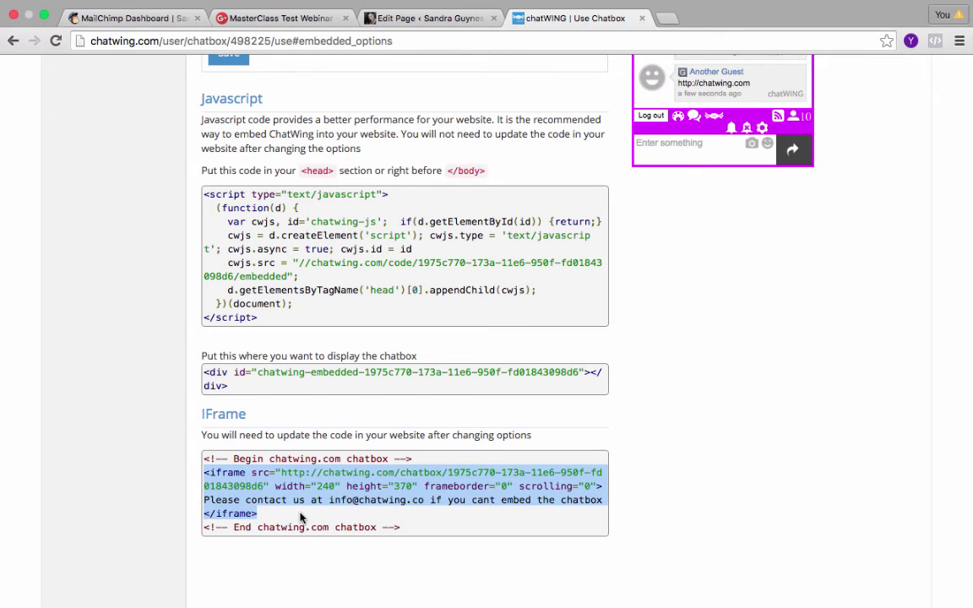
In the page editor's Text view, paste the chatWING iframe code below the YouTube video code.
left_click(430, 37)
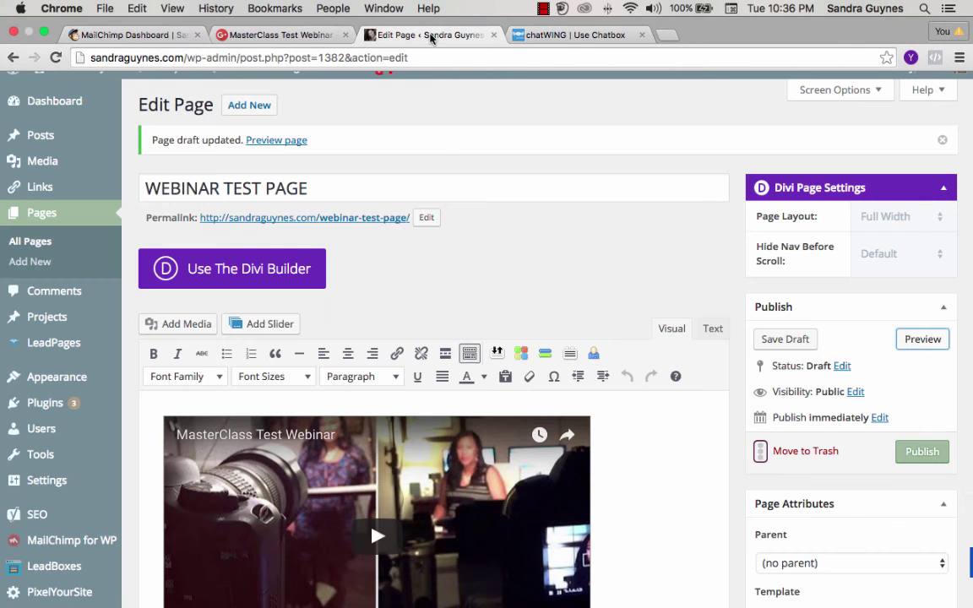
scroll(524, 287, "down", 5)
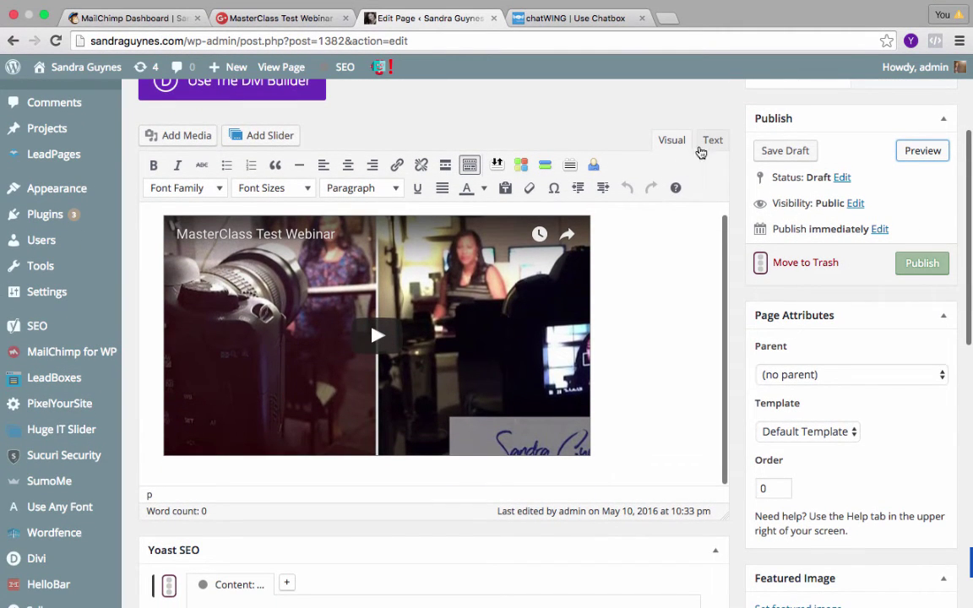
left_click(704, 142)
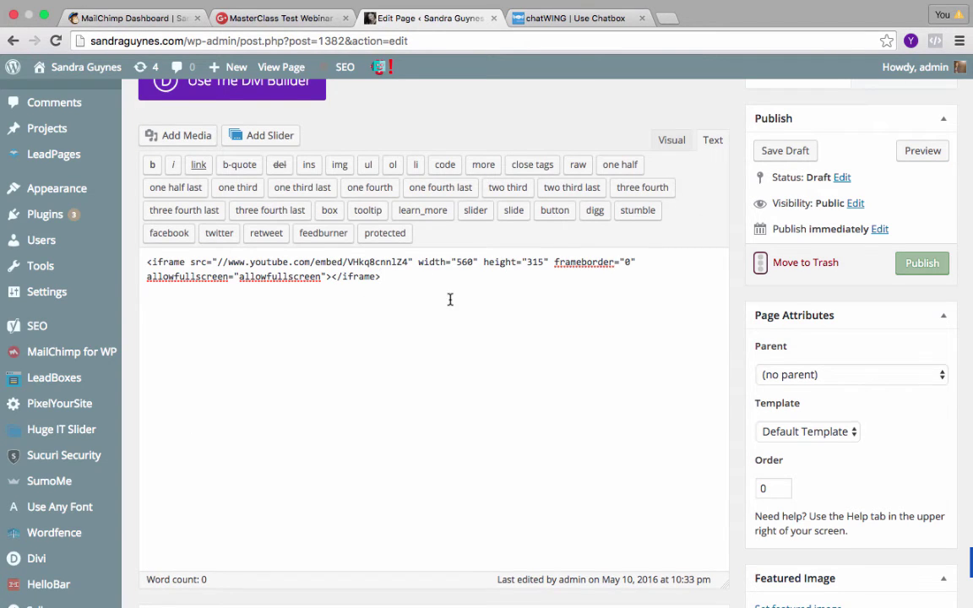
scroll(439, 292, "down", 1)
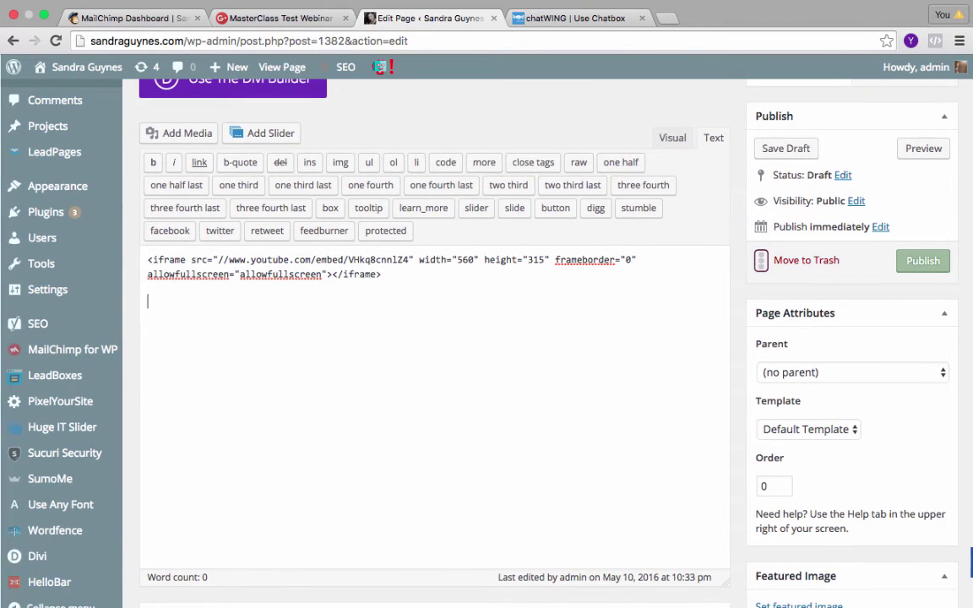
scroll(226, 311, "down", 1)
left_click(227, 311)
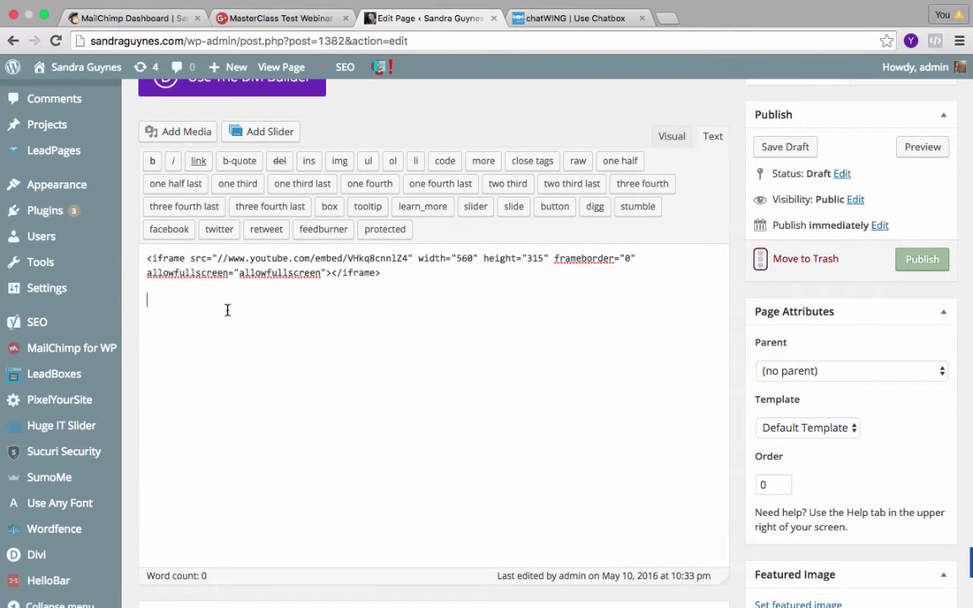
key("ctrl+v")
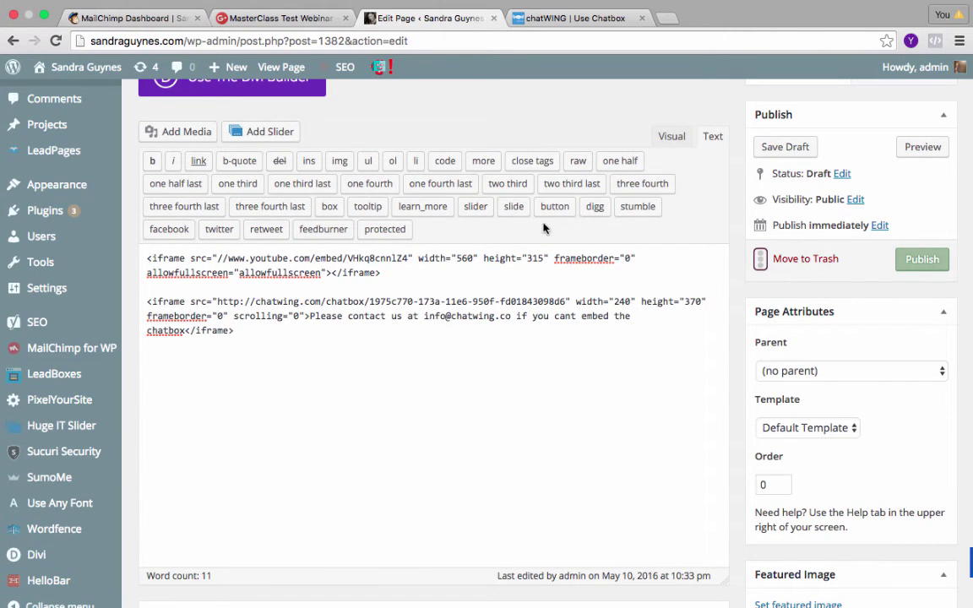
Switch to the Visual view and check the magenta chat box beneath the video.
left_click(673, 137)
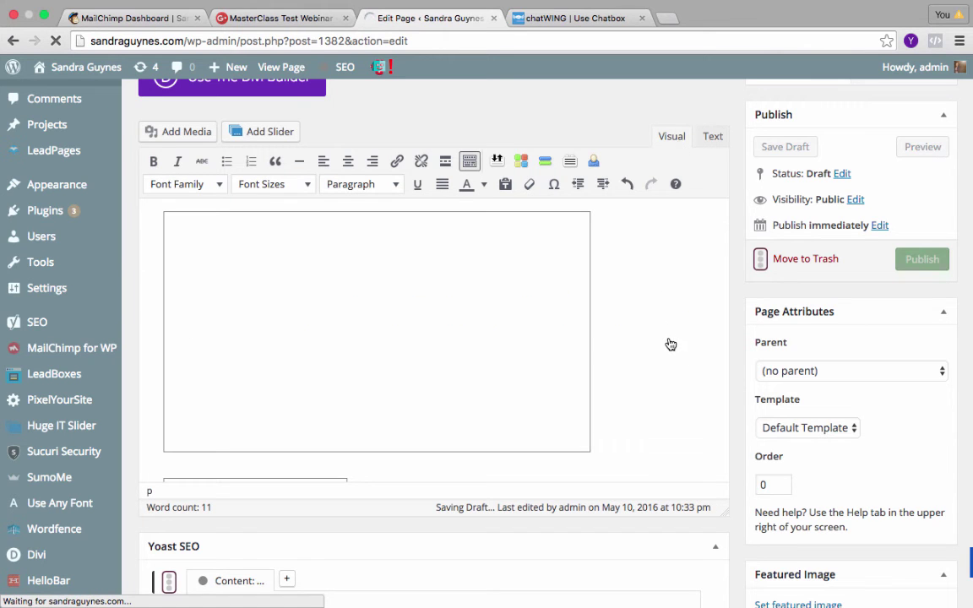
scroll(667, 342, "down", 5)
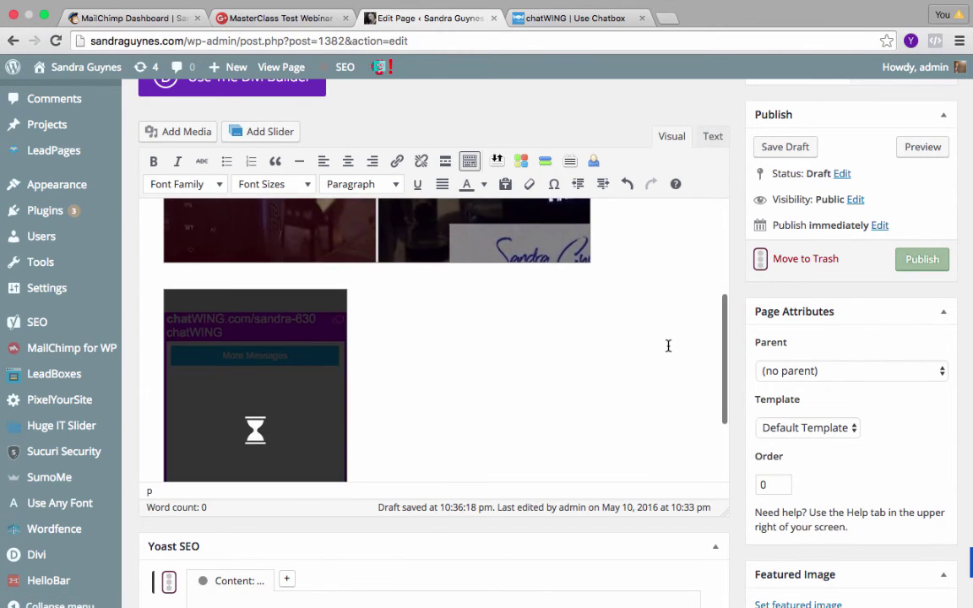
scroll(667, 346, "down", 2)
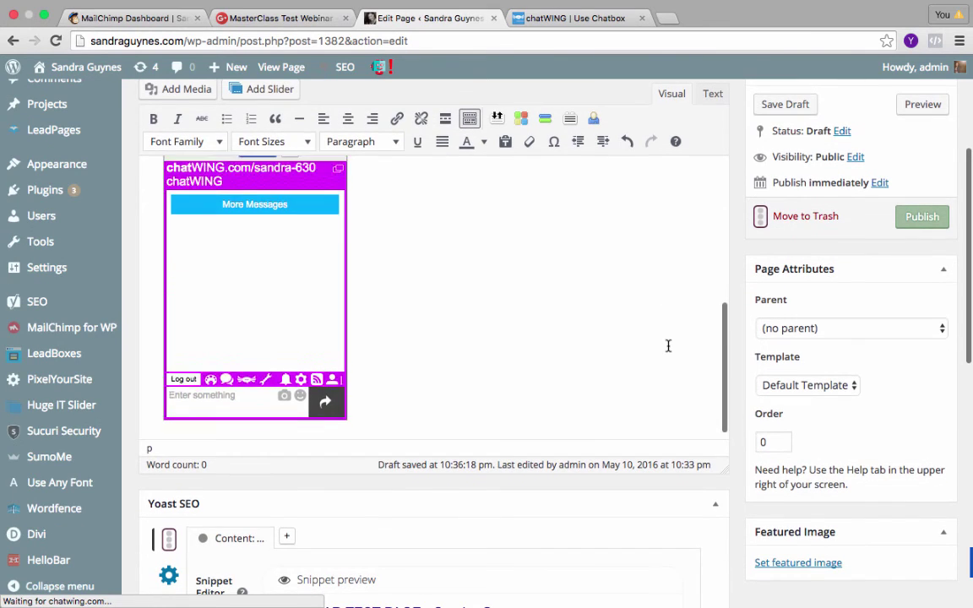
scroll(667, 344, "up", 4)
scroll(667, 345, "down", 4)
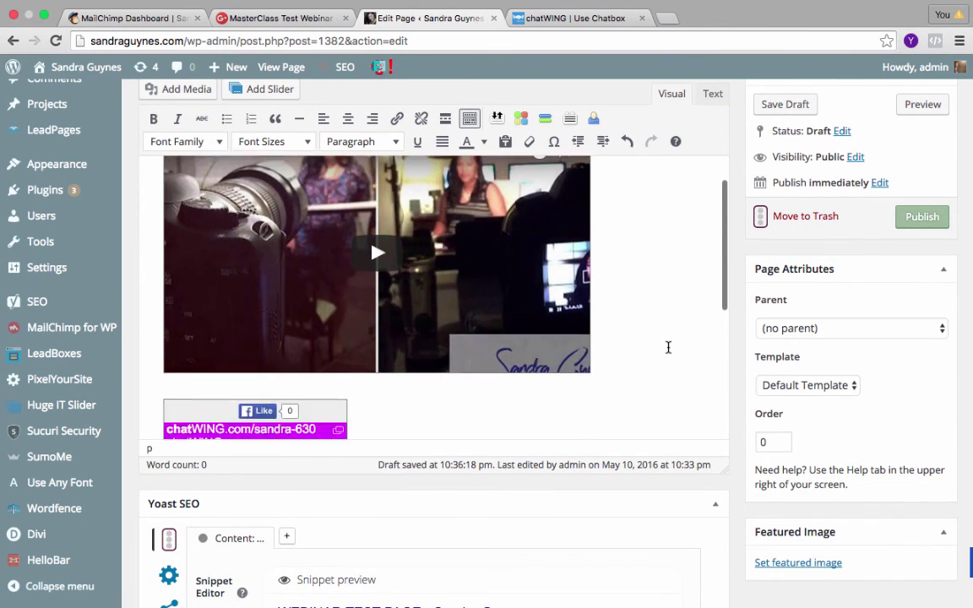
scroll(359, 341, "down", 3)
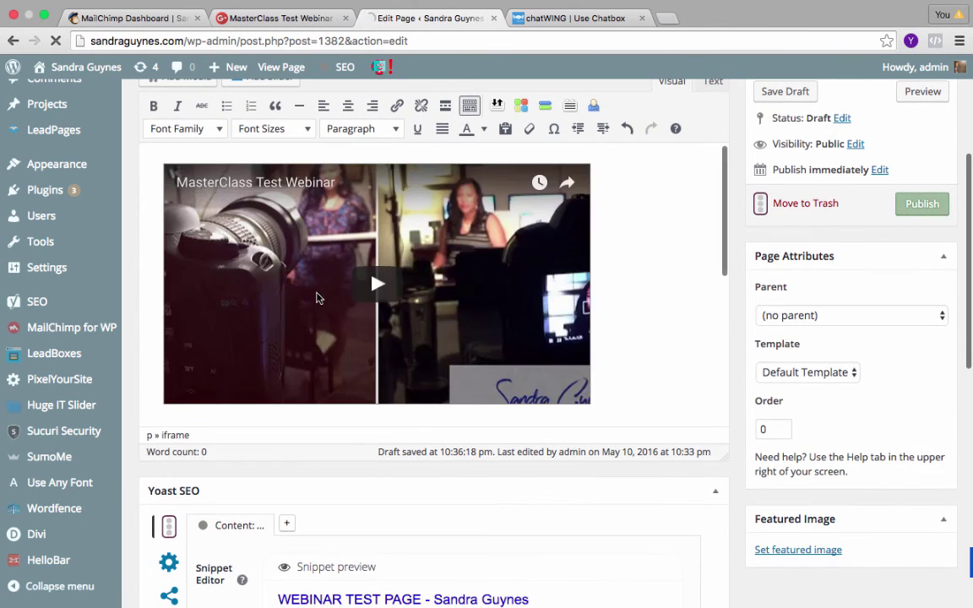
scroll(317, 297, "up", 2)
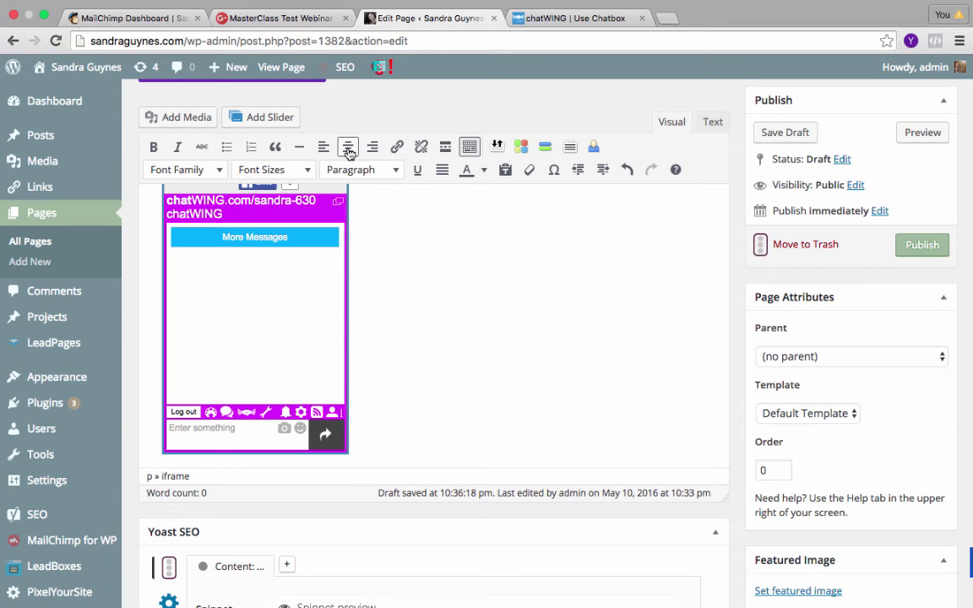
scroll(313, 325, "up", 3)
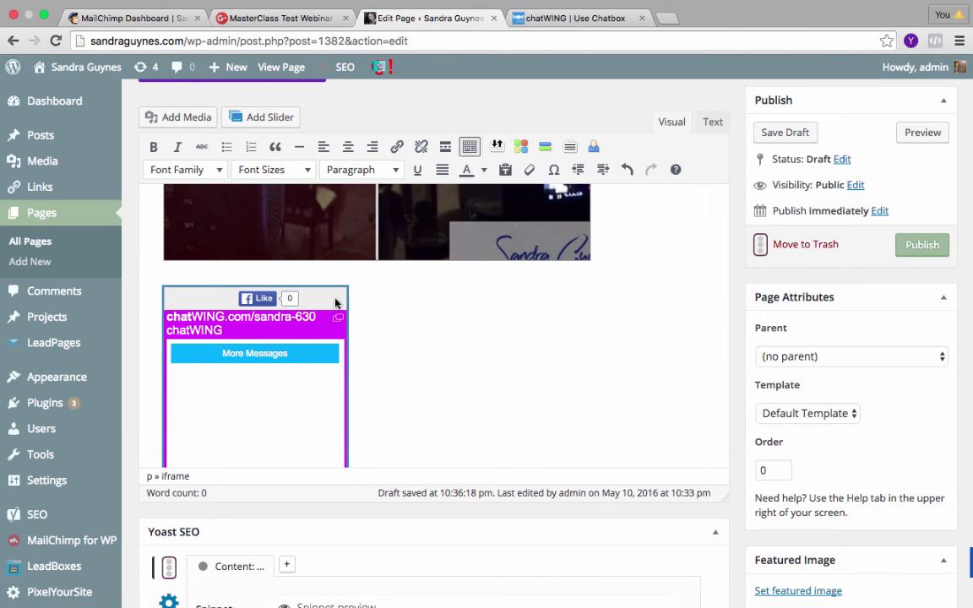
scroll(554, 365, "down", 3)
left_click(542, 363)
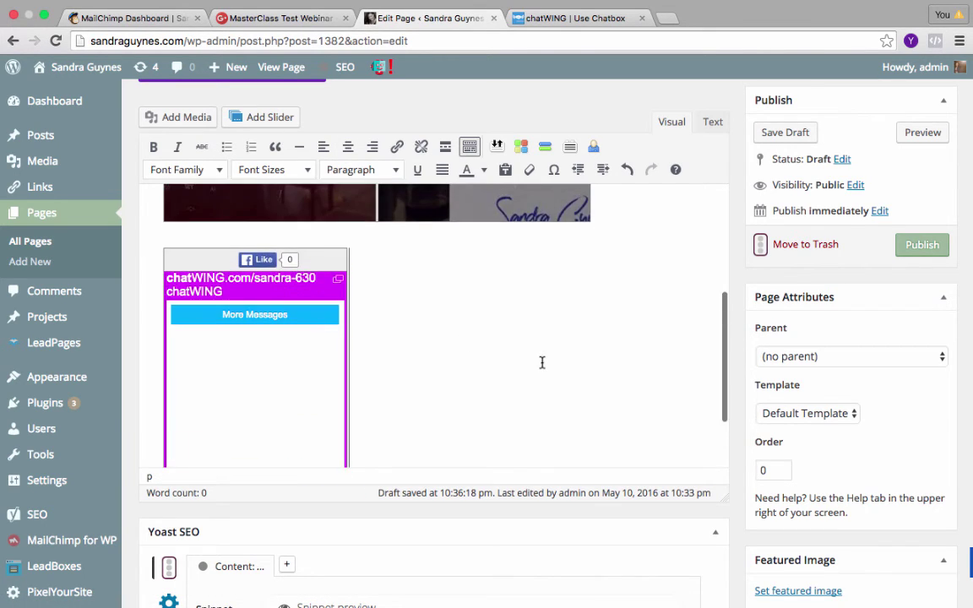
In Text view, change the chatbox iframe width from 240 to 560, keep height 370, and save the draft.
left_click(713, 123)
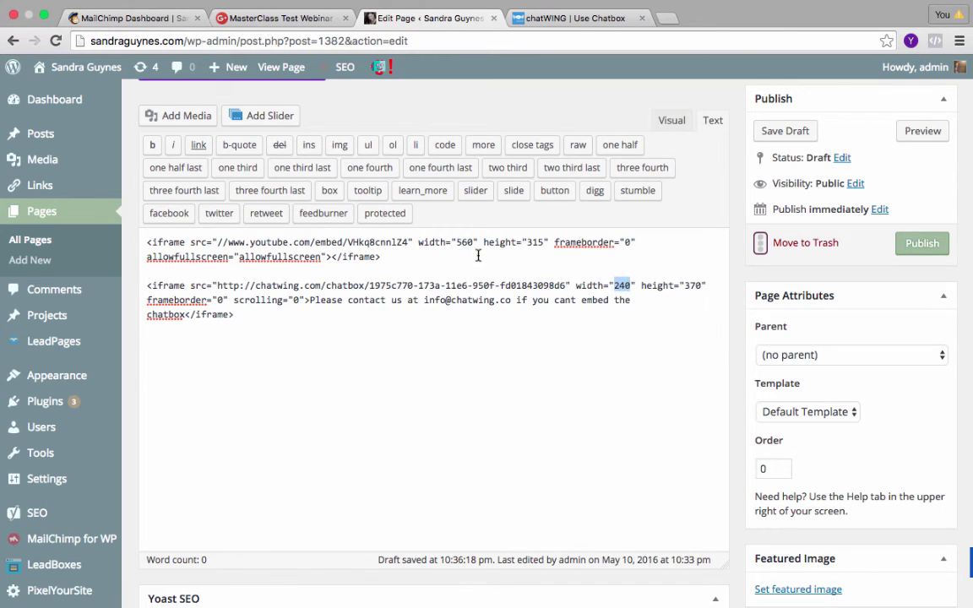
type("560")
left_click_drag(686, 286, 699, 285)
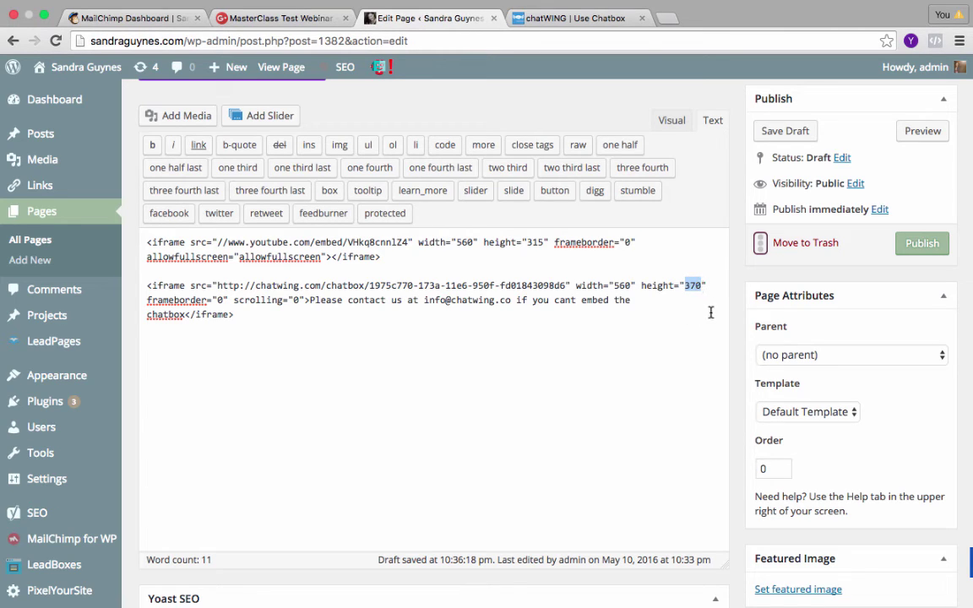
left_click(711, 311)
left_click(800, 131)
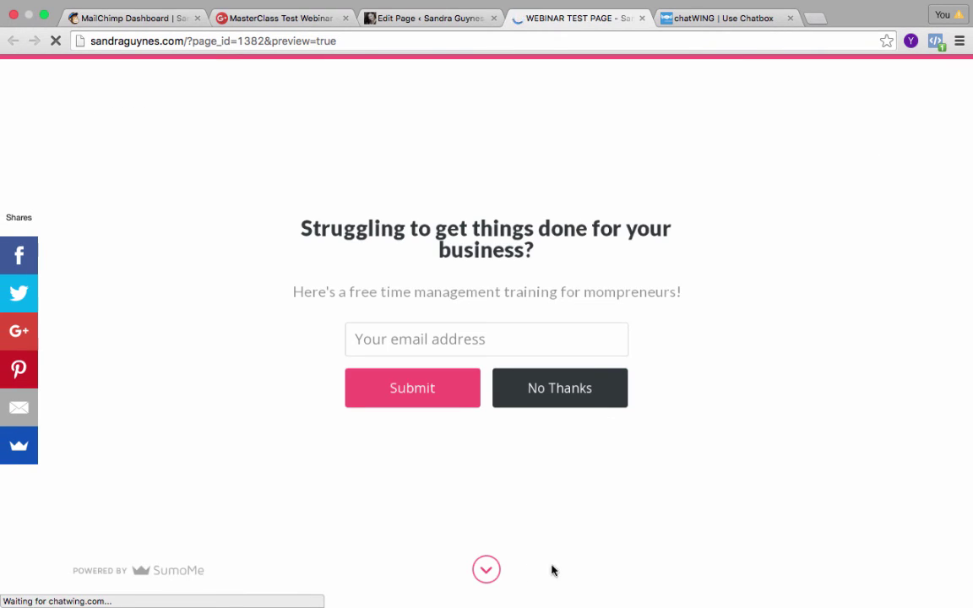
Close the SumoMe welcome mat on the preview and scroll through the page.
left_click(487, 570)
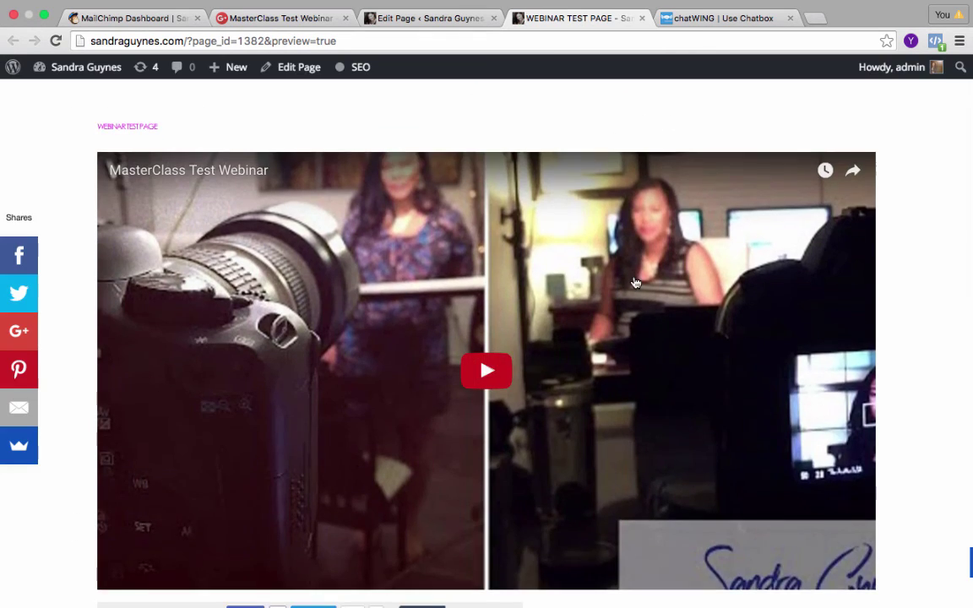
scroll(636, 283, "down", 3)
scroll(636, 283, "down", 2)
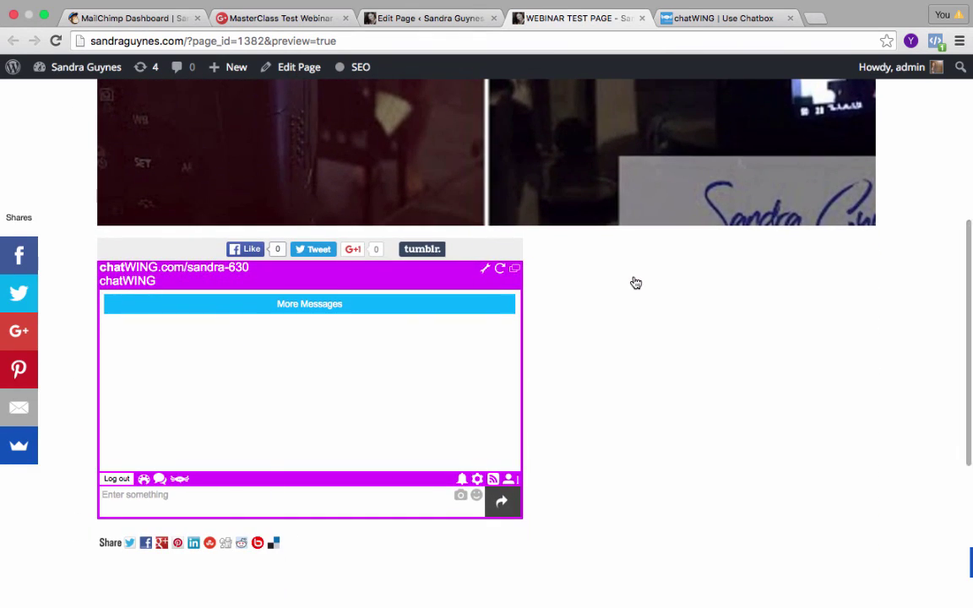
scroll(636, 283, "up", 1)
scroll(637, 283, "up", 3)
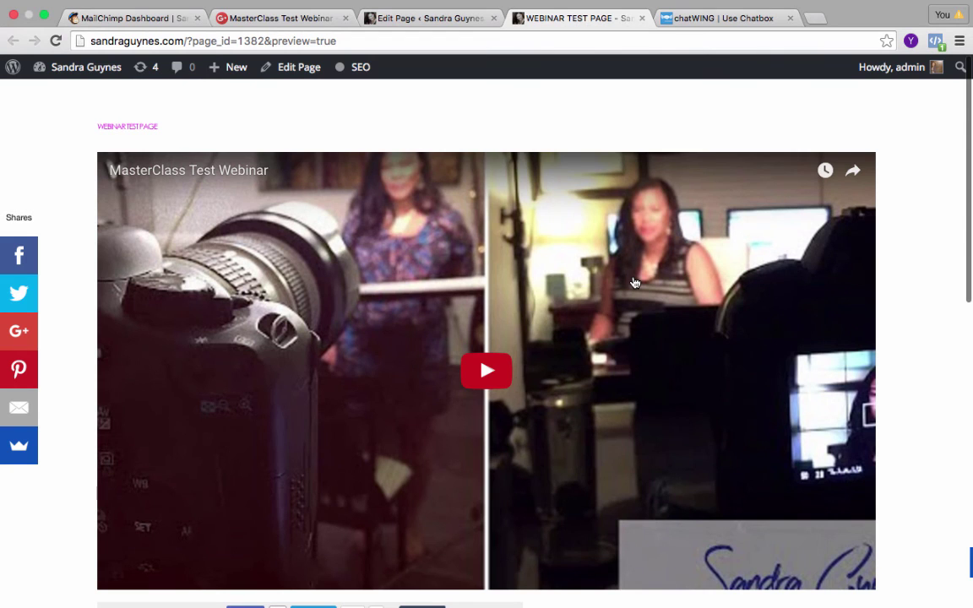
scroll(635, 283, "down", 2)
scroll(635, 283, "up", 1)
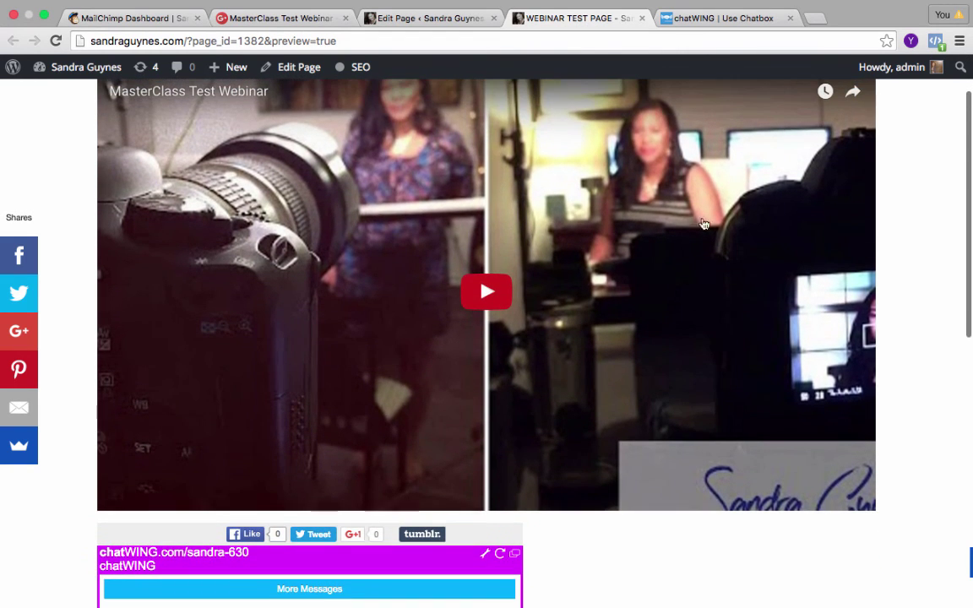
scroll(660, 369, "up", 1)
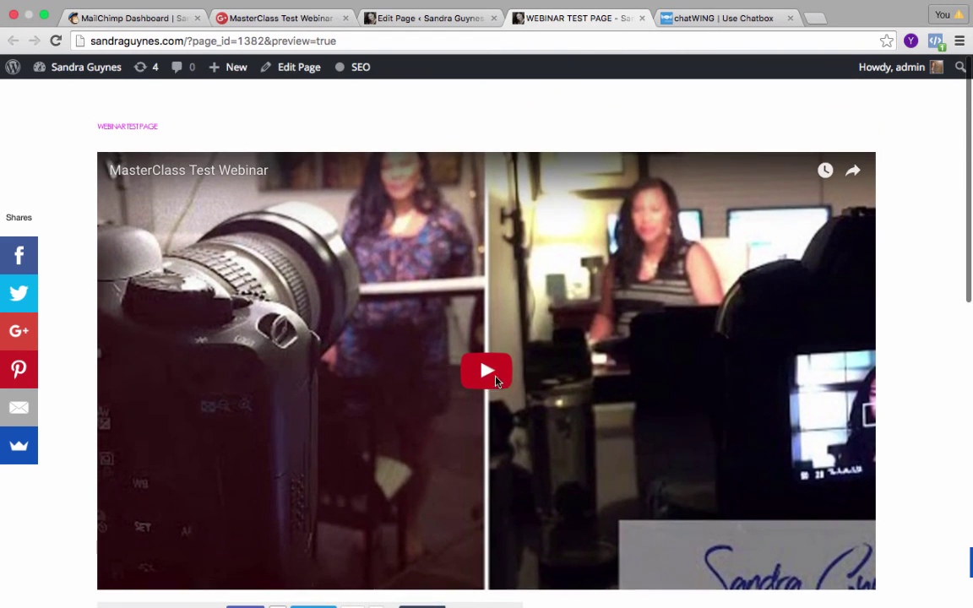
Play the MasterClass Test Webinar video, which shows the 7 DAYS live-stream countdown.
left_click(497, 382)
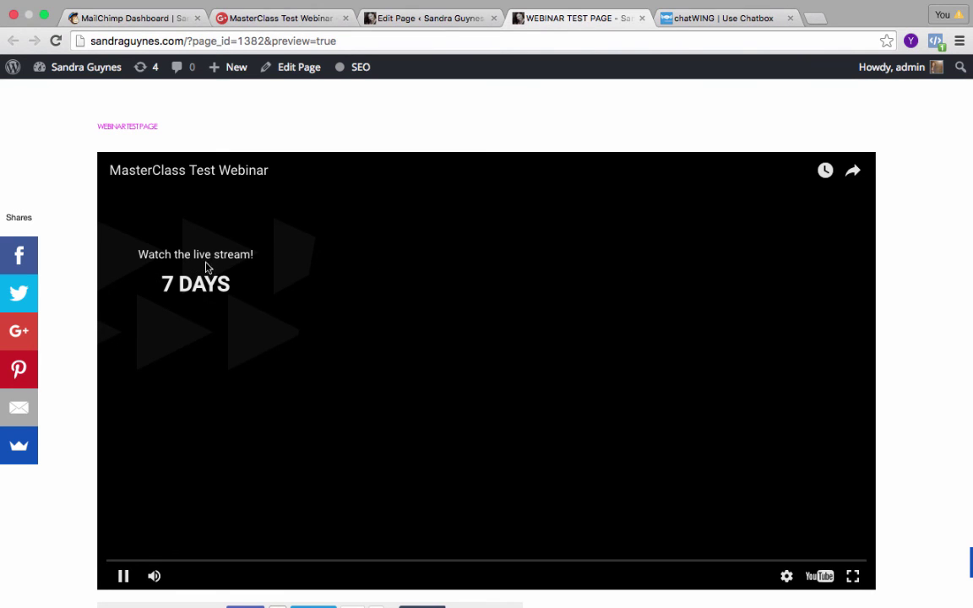
scroll(427, 285, "down", 1)
scroll(431, 285, "down", 2)
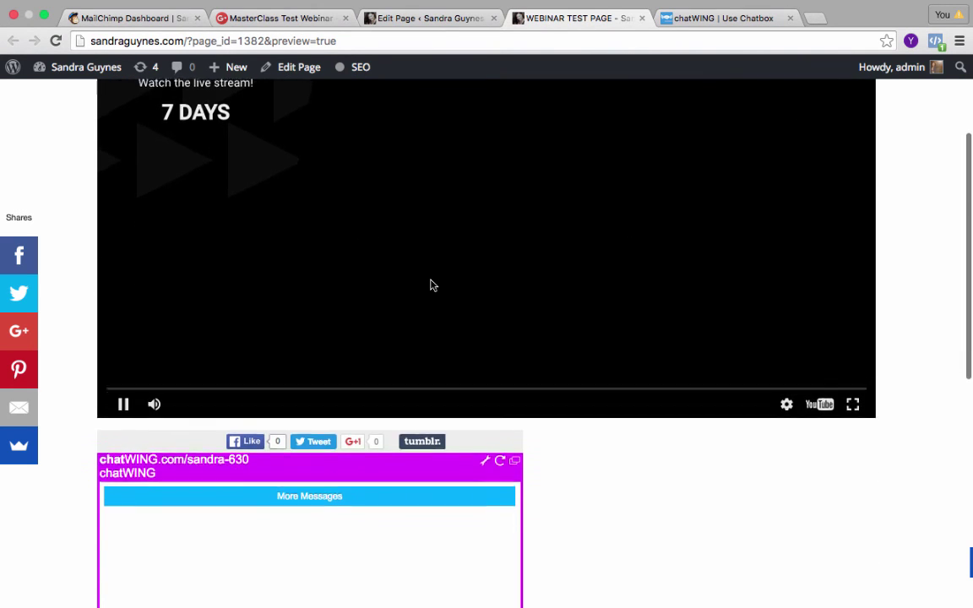
scroll(432, 285, "up", 1)
scroll(426, 273, "down", 2)
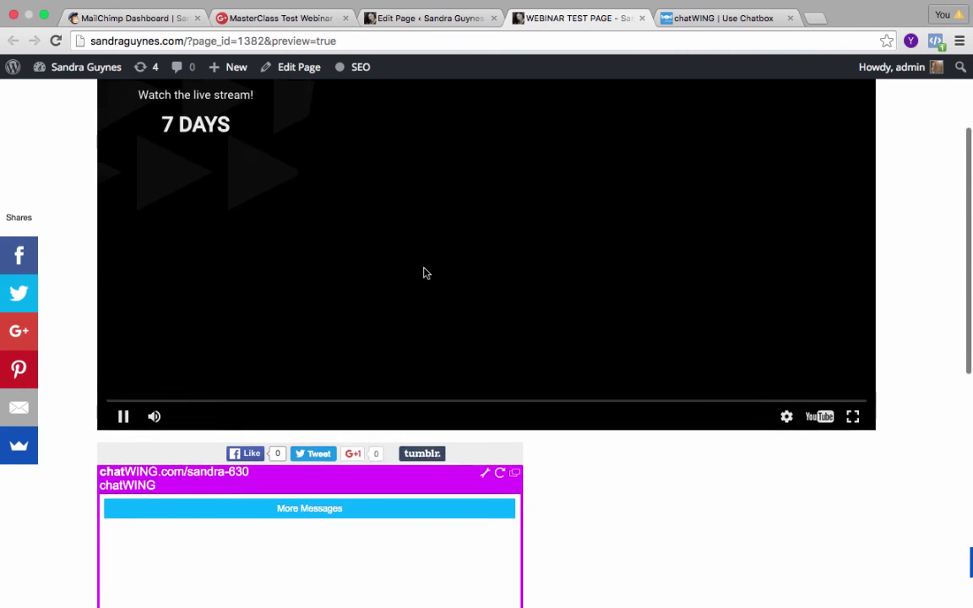
scroll(425, 274, "up", 3)
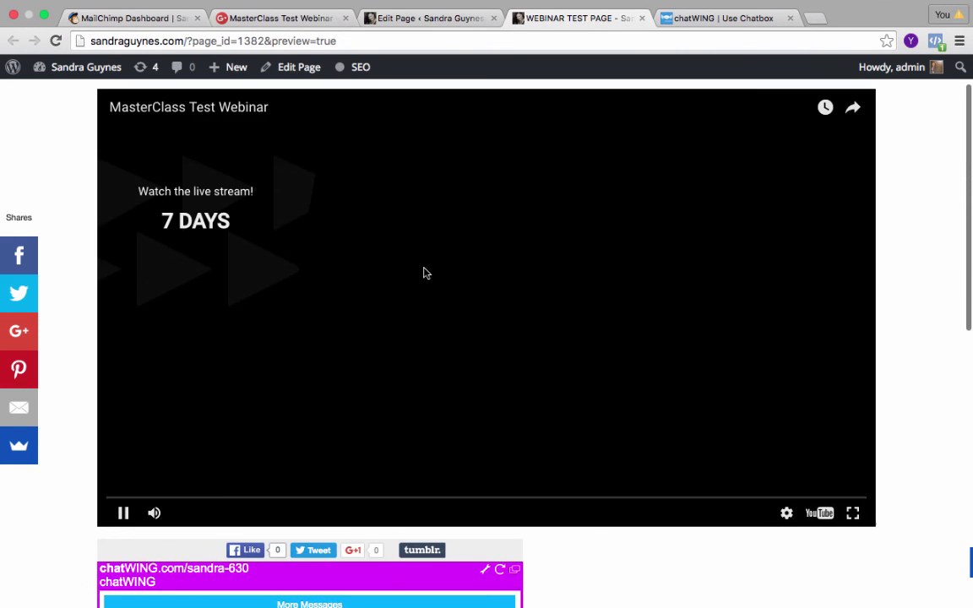
scroll(426, 273, "down", 2)
scroll(426, 274, "up", 3)
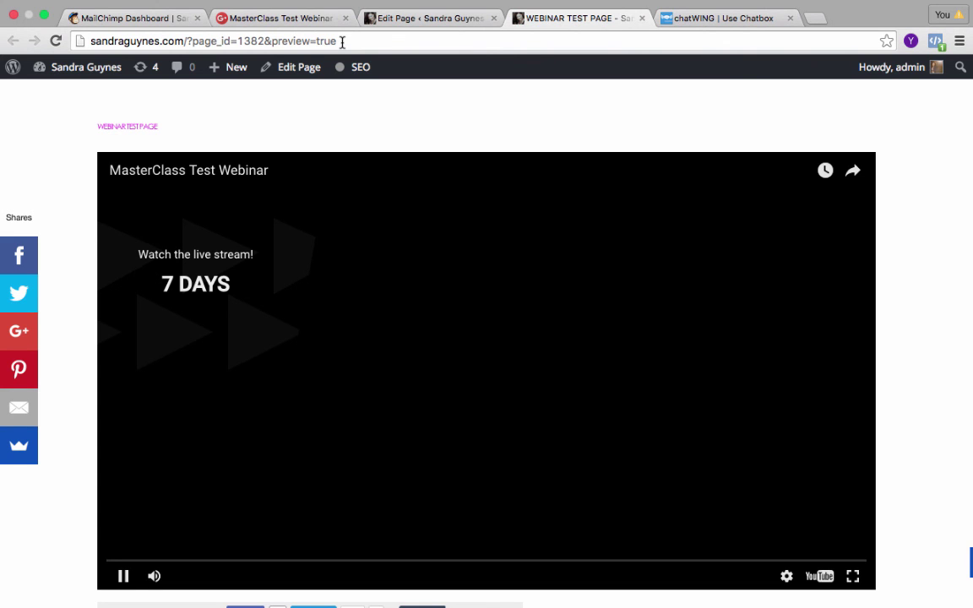
scroll(435, 190, "down", 10)
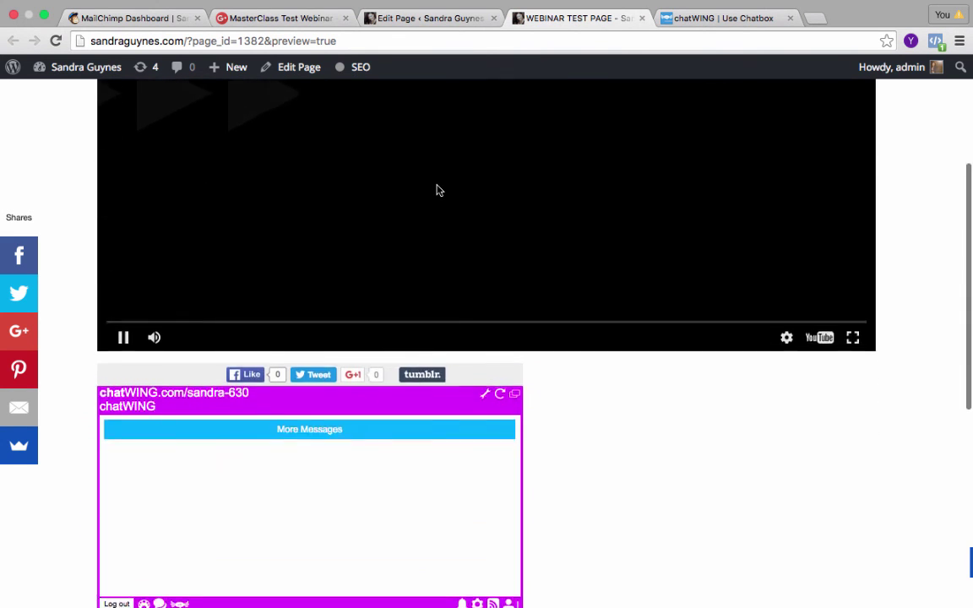